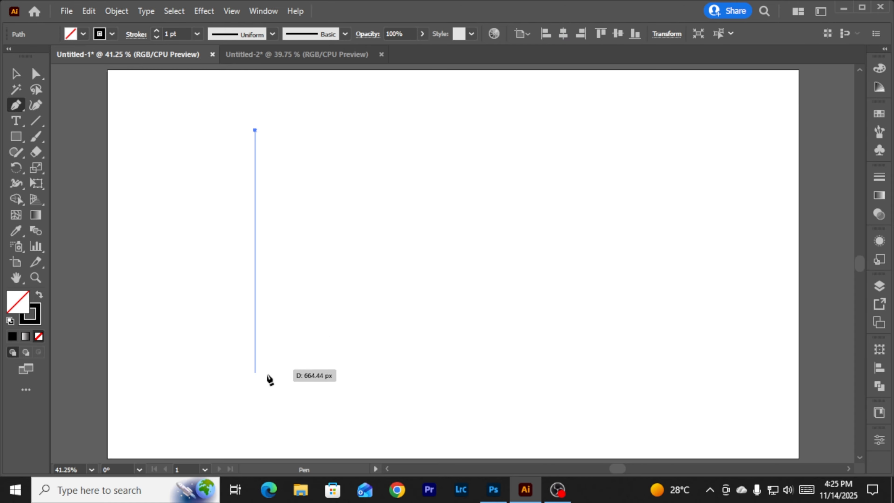
- Draw a straight vertical line with the Pen tool in the artboard's left part and deselect it
{"action": "left_click", "coordinate": [264, 416], "text": "shift"}
{"action": "left_click", "coordinate": [14, 75]}
{"action": "left_click", "coordinate": [243, 155]}
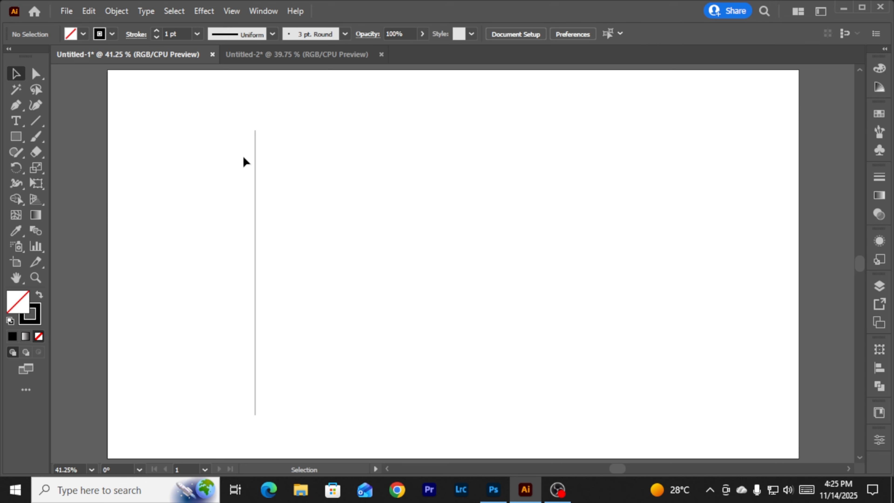
- Duplicate the vertical line a short distance to its right and repeat the copy eight times for ten evenly spaced lines
{"action": "left_click_drag", "start_coordinate": [257, 164], "coordinate": [275, 164]}
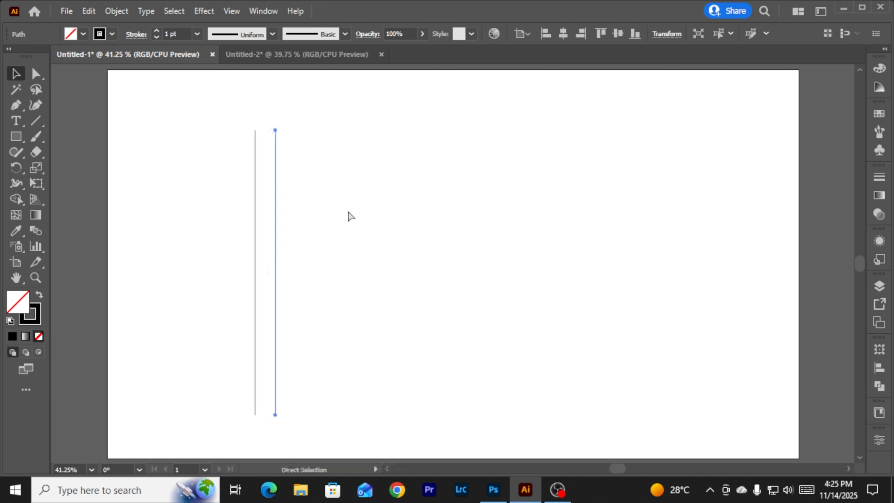
{"action": "key", "text": "ctrl+d"}
{"action": "key", "text": "ctrl+d"}
{"action": "key", "text": "ctrl+d"}
{"action": "key", "text": "ctrl+d"}
{"action": "key", "text": "ctrl+d"}
{"action": "key", "text": "ctrl+d"}
{"action": "key", "text": "ctrl+d"}
{"action": "key", "text": "ctrl+d"}
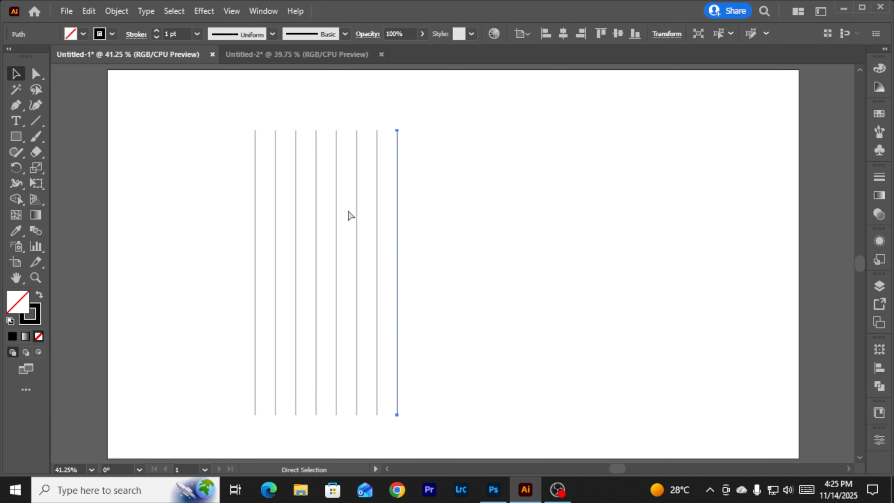
- Stretch all the vertical lines taller and move them to the middle of the artboard
{"action": "left_click_drag", "start_coordinate": [216, 183], "coordinate": [517, 304]}
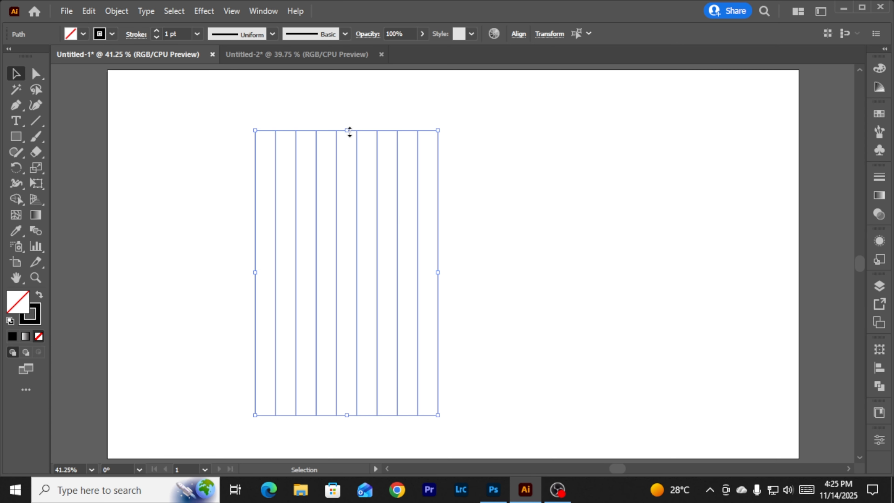
{"action": "left_click_drag", "start_coordinate": [349, 131], "coordinate": [349, 81]}
{"action": "left_click_drag", "start_coordinate": [437, 214], "coordinate": [498, 230]}
- Select all ten vertical lines and group them
{"action": "right_click", "coordinate": [451, 201]}
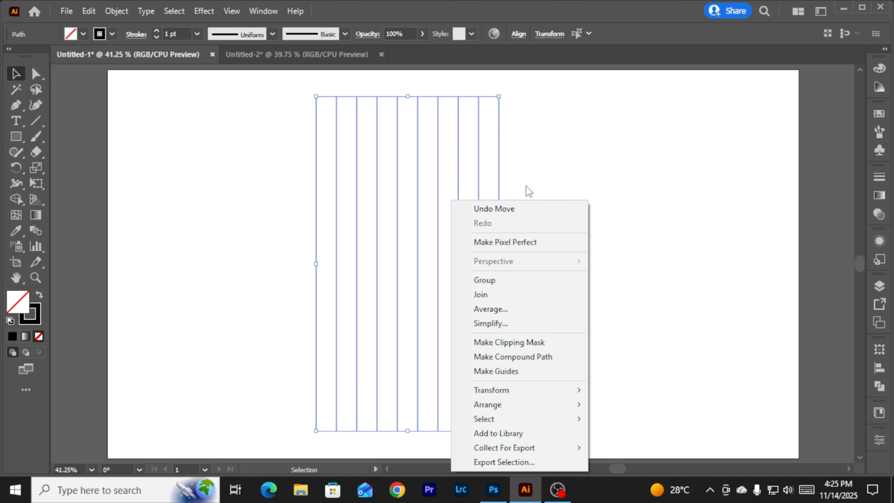
{"action": "left_click", "coordinate": [526, 191]}
{"action": "left_click_drag", "start_coordinate": [275, 132], "coordinate": [562, 243]}
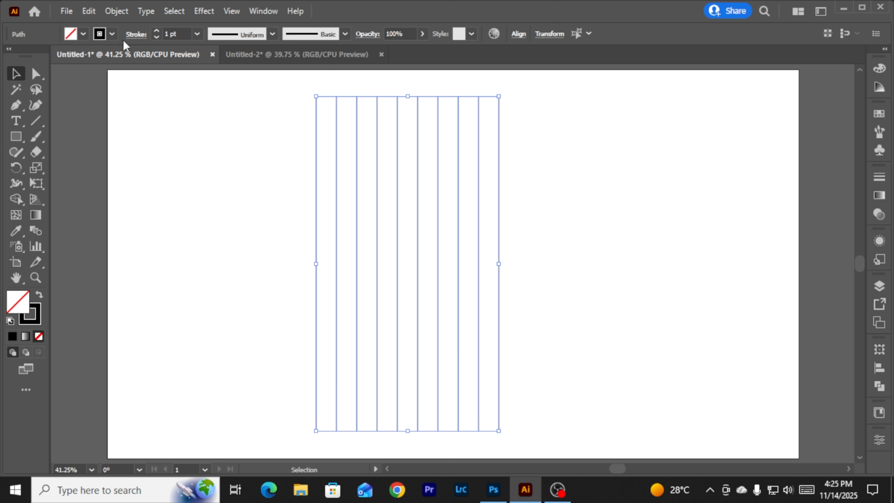
{"action": "left_click", "coordinate": [117, 11]}
{"action": "left_click", "coordinate": [148, 69]}
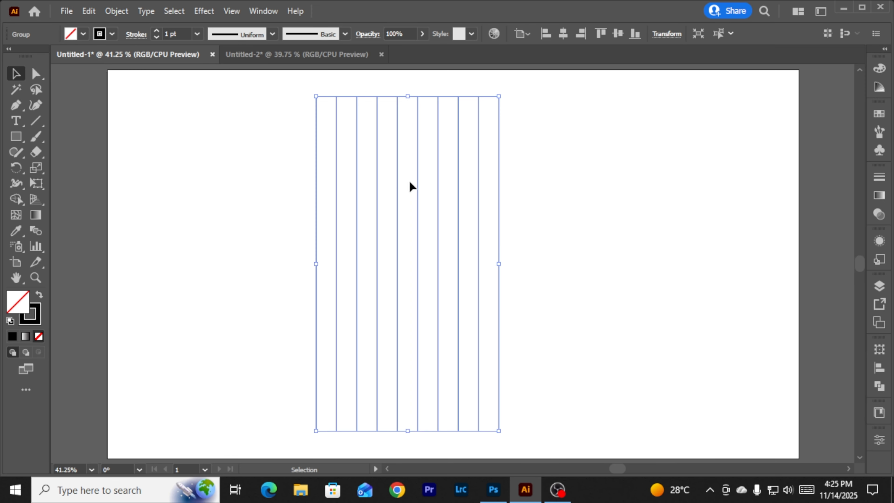
- Create a reflected copy of the vertical line group across a 30° axis
{"action": "right_click", "coordinate": [410, 183]}
{"action": "mouse_move", "coordinate": [479, 329]}
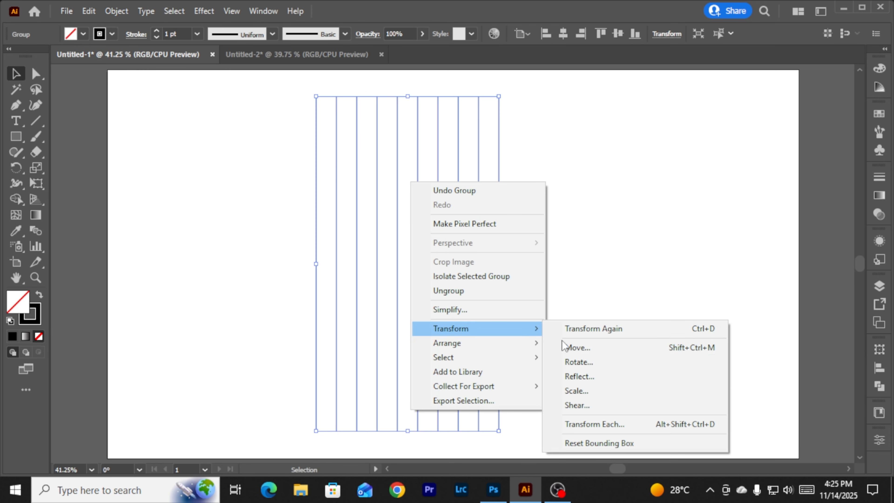
{"action": "left_click", "coordinate": [579, 376]}
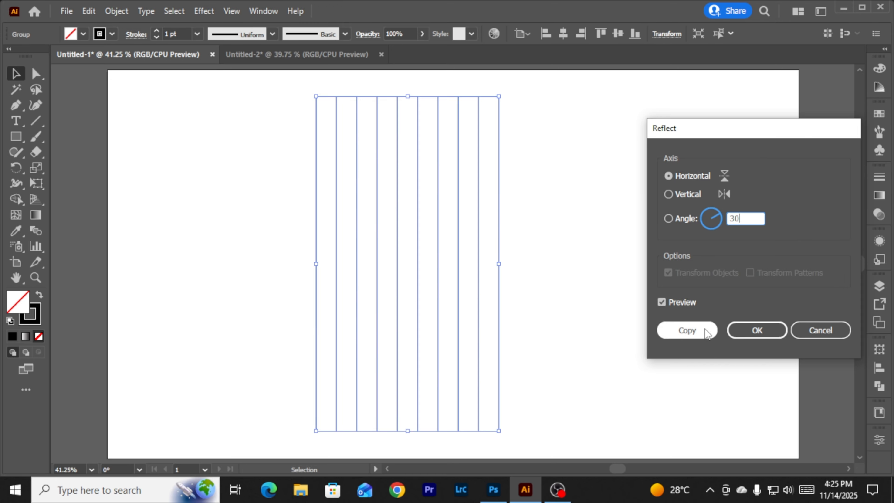
{"action": "left_click", "coordinate": [688, 331]}
- Create a copy of the slanted line group reflected across the horizontal axis to complete the isometric grid, and deselect it
{"action": "right_click", "coordinate": [568, 299]}
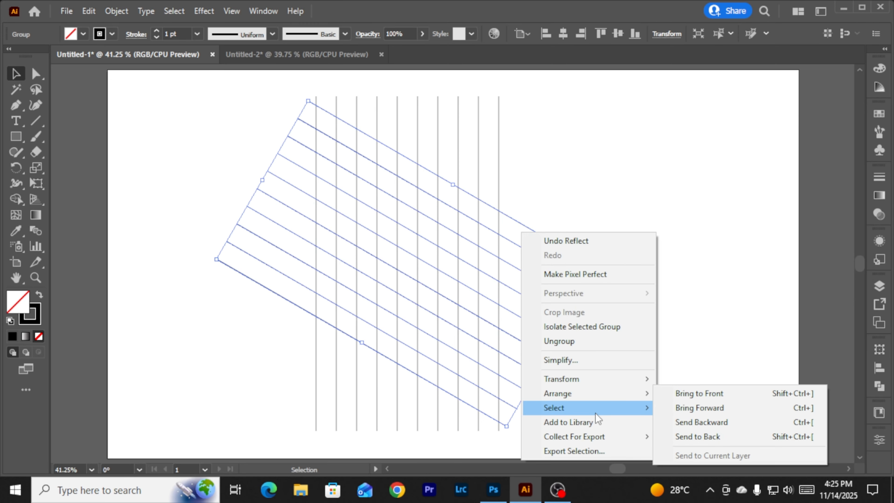
{"action": "mouse_move", "coordinate": [595, 383]}
{"action": "left_click", "coordinate": [695, 428]}
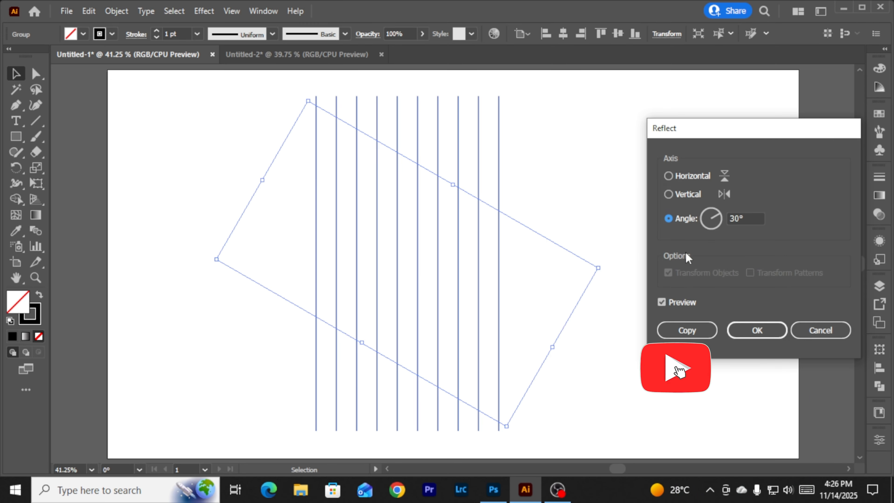
{"action": "left_click", "coordinate": [670, 177]}
{"action": "left_click", "coordinate": [626, 306]}
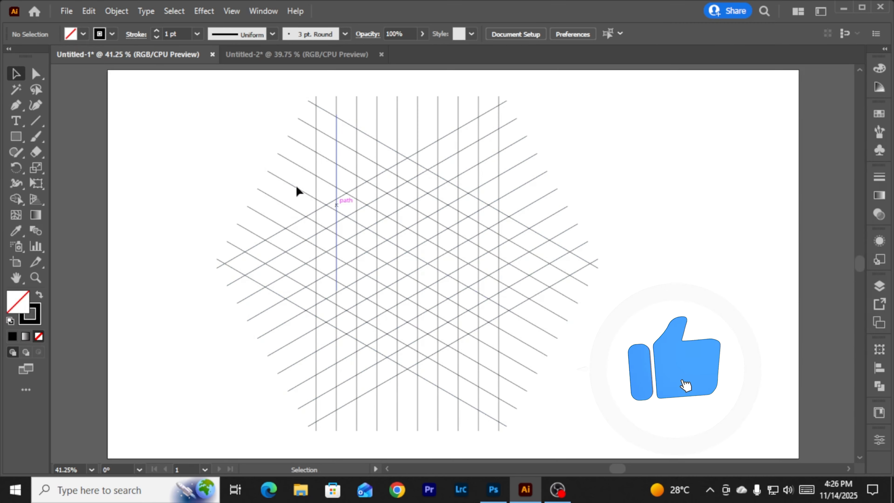
- Select the whole grid and start merging cells in its left column with Shape Builder, using a black fill and no stroke
{"action": "left_click_drag", "start_coordinate": [196, 138], "coordinate": [483, 348]}
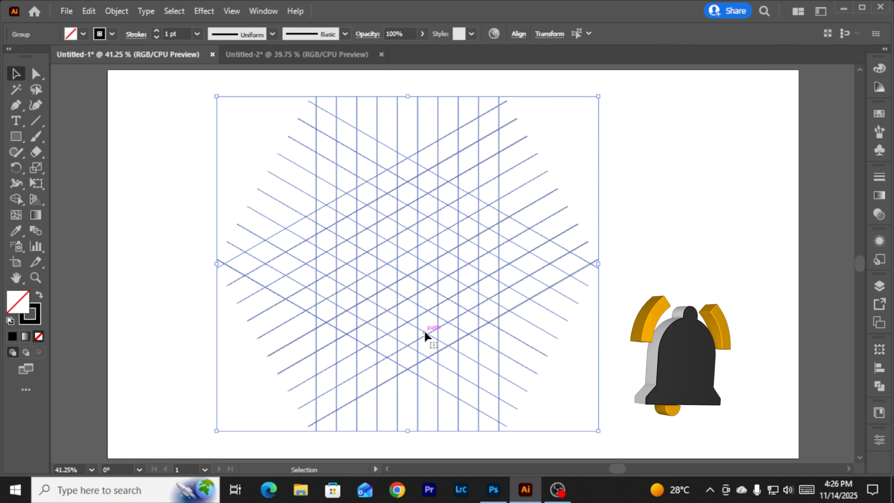
{"action": "left_click", "coordinate": [16, 199]}
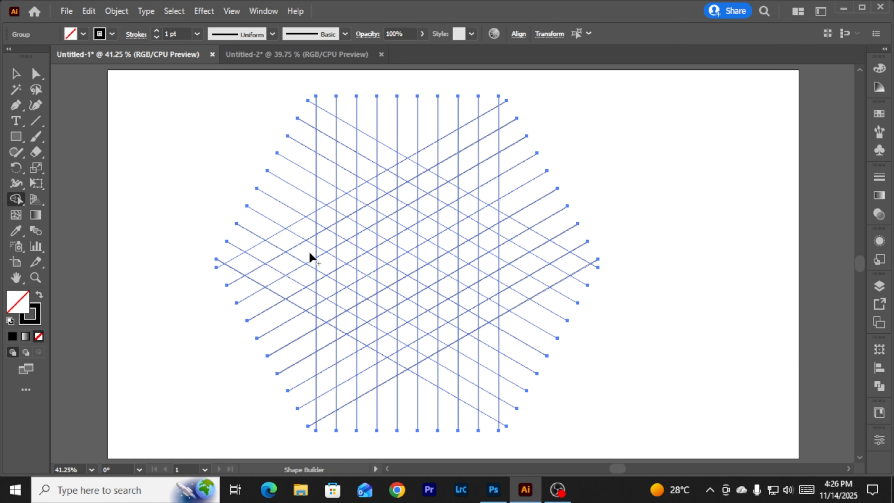
{"action": "scroll", "coordinate": [363, 254], "scroll_direction": "up", "scroll_amount": 1}
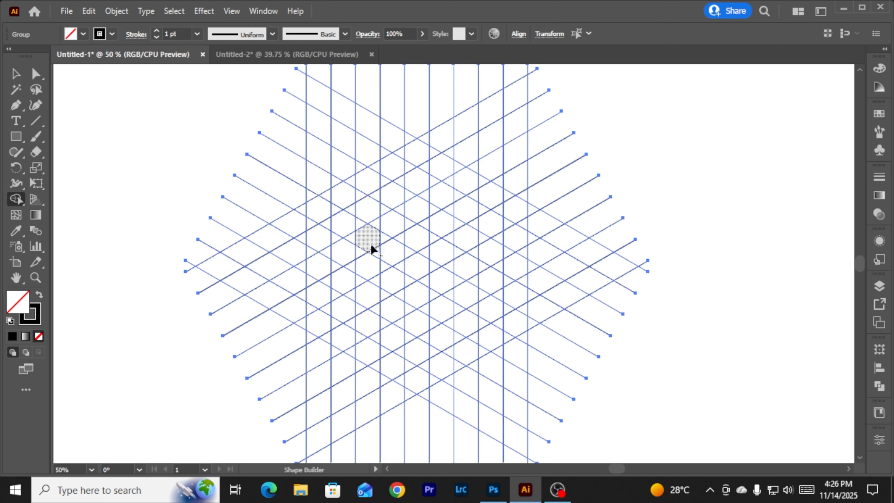
{"action": "left_click_drag", "start_coordinate": [321, 281], "coordinate": [321, 280]}
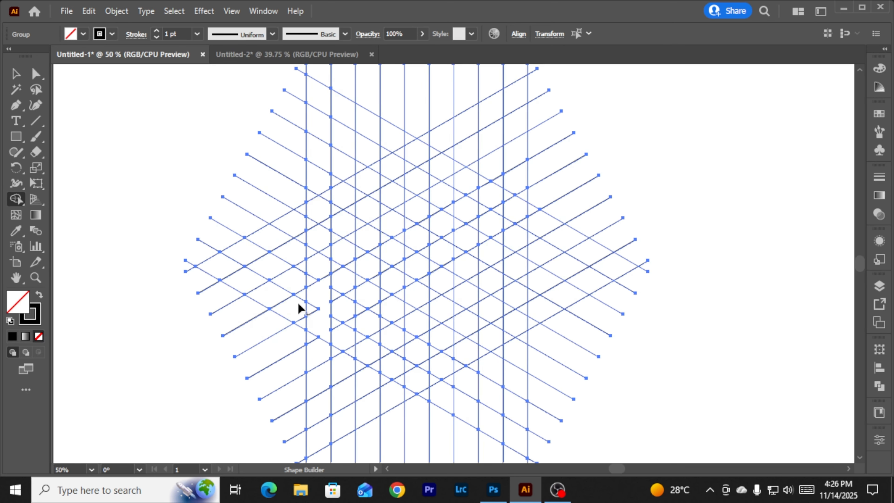
{"action": "left_click", "coordinate": [39, 295]}
{"action": "left_click", "coordinate": [320, 319]}
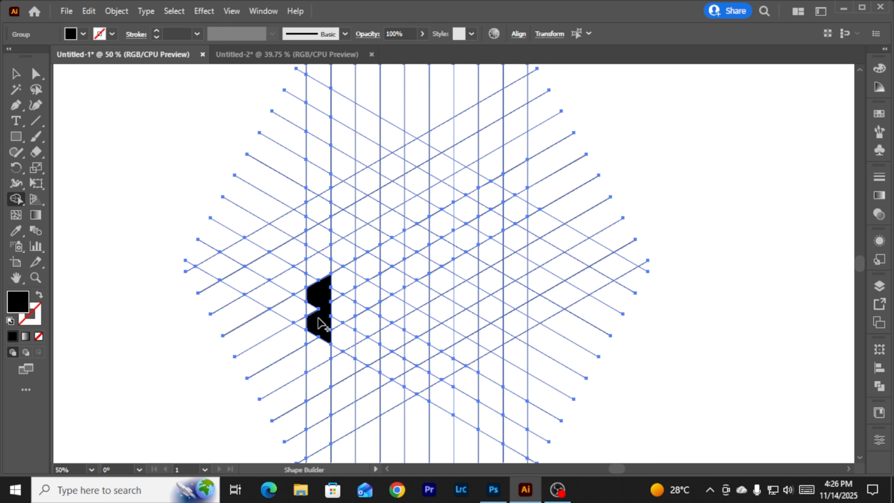
- Merge grid cells into a black upper shape with a left bar, a peaked roof, a short right bar and an inner chevron
{"action": "mouse_move", "coordinate": [319, 329]}
{"action": "left_mouse_down"}
{"action": "mouse_move", "coordinate": [324, 237]}
{"action": "mouse_move", "coordinate": [318, 317]}
{"action": "mouse_move", "coordinate": [317, 212]}
{"action": "mouse_move", "coordinate": [375, 179]}
{"action": "mouse_move", "coordinate": [343, 206]}
{"action": "mouse_move", "coordinate": [405, 154]}
{"action": "mouse_move", "coordinate": [483, 195]}
{"action": "left_mouse_up"}
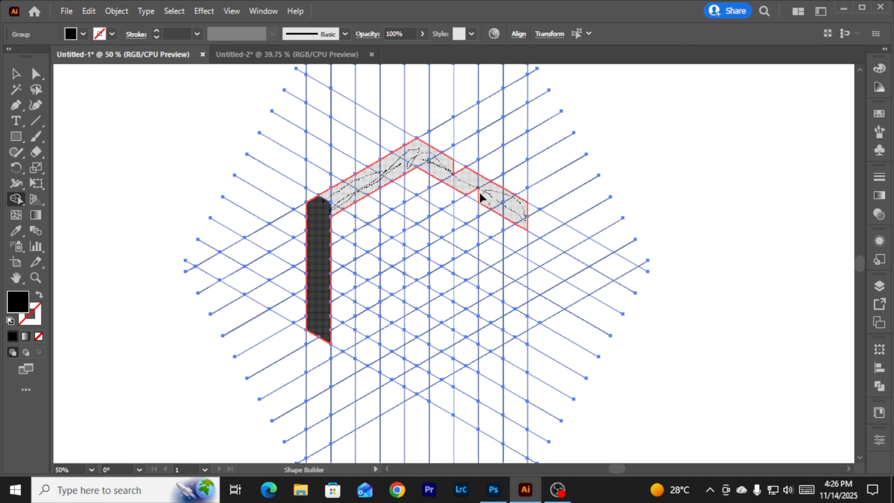
{"action": "mouse_move", "coordinate": [456, 168]}
{"action": "left_mouse_down"}
{"action": "mouse_move", "coordinate": [516, 250]}
{"action": "mouse_move", "coordinate": [516, 263]}
{"action": "mouse_move", "coordinate": [513, 225]}
{"action": "left_mouse_up"}
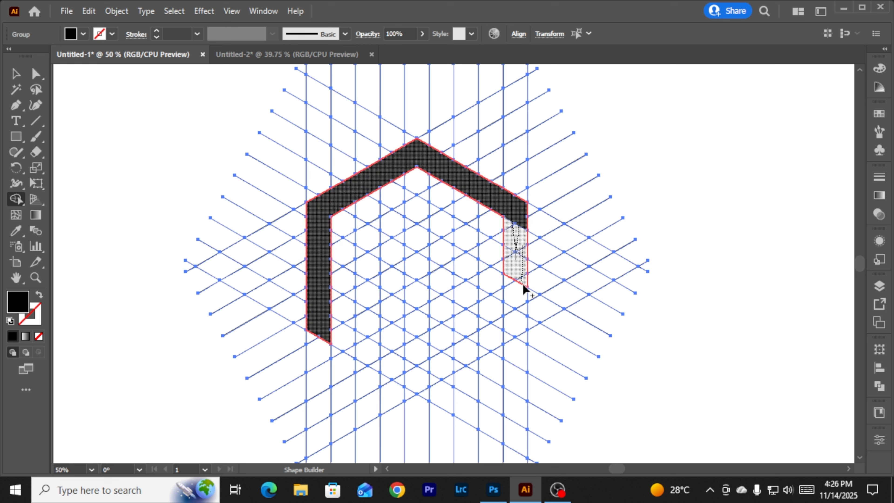
{"action": "mouse_move", "coordinate": [497, 256]}
{"action": "left_mouse_down"}
{"action": "mouse_move", "coordinate": [420, 207]}
{"action": "mouse_move", "coordinate": [382, 230]}
{"action": "left_mouse_up"}
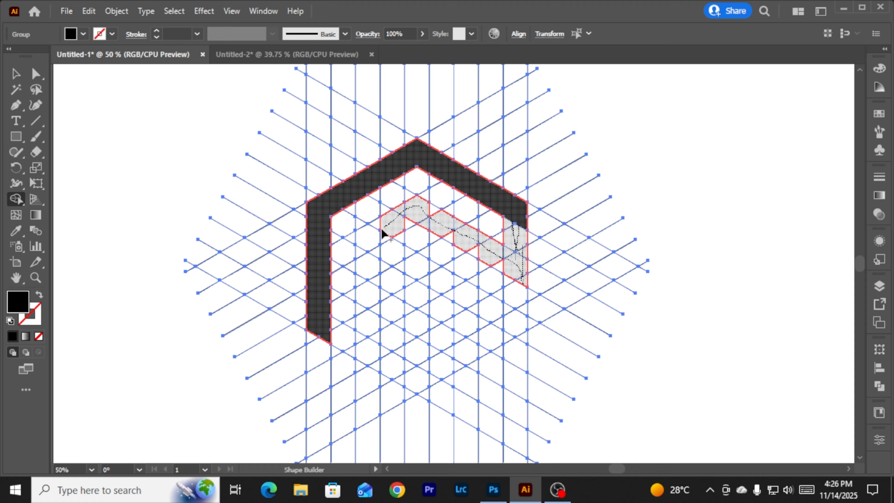
{"action": "mouse_move", "coordinate": [334, 265]}
{"action": "left_mouse_down"}
{"action": "mouse_move", "coordinate": [431, 210]}
{"action": "mouse_move", "coordinate": [458, 240]}
{"action": "mouse_move", "coordinate": [516, 273]}
{"action": "left_mouse_up"}
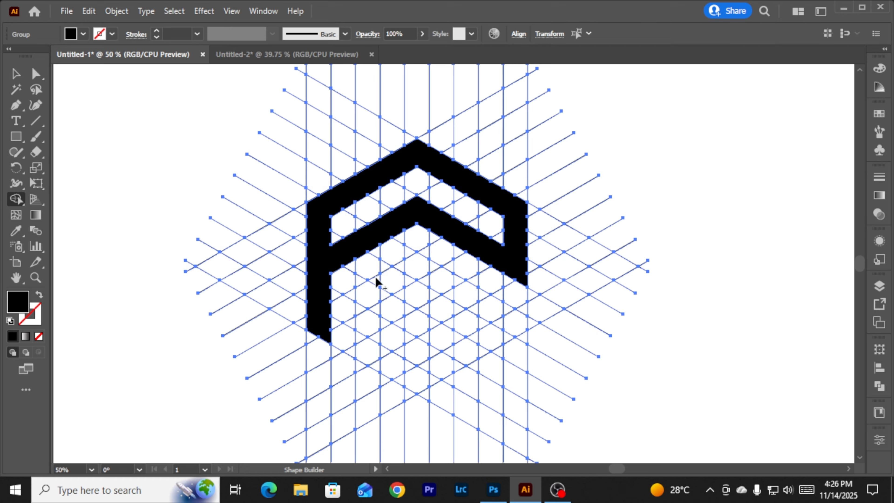
{"action": "left_click_drag", "start_coordinate": [375, 277], "coordinate": [369, 313]}
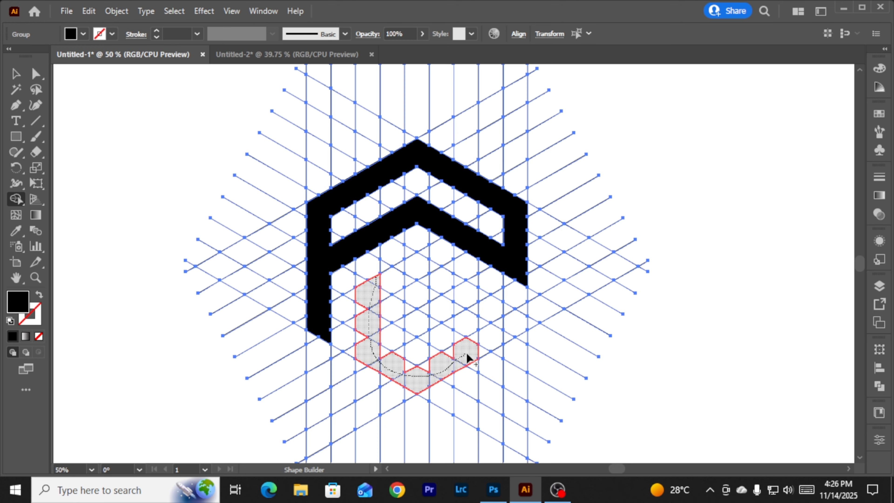
{"action": "left_click_drag", "start_coordinate": [468, 358], "coordinate": [509, 332]}
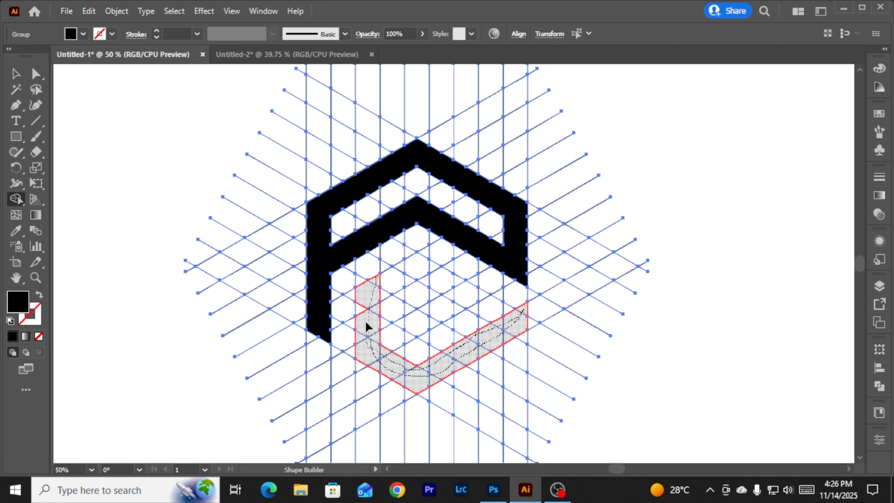
{"action": "mouse_move", "coordinate": [393, 271]}
{"action": "left_mouse_down"}
{"action": "mouse_move", "coordinate": [436, 265]}
{"action": "mouse_move", "coordinate": [454, 274]}
{"action": "left_mouse_up"}
{"action": "key", "text": "ctrl+z"}
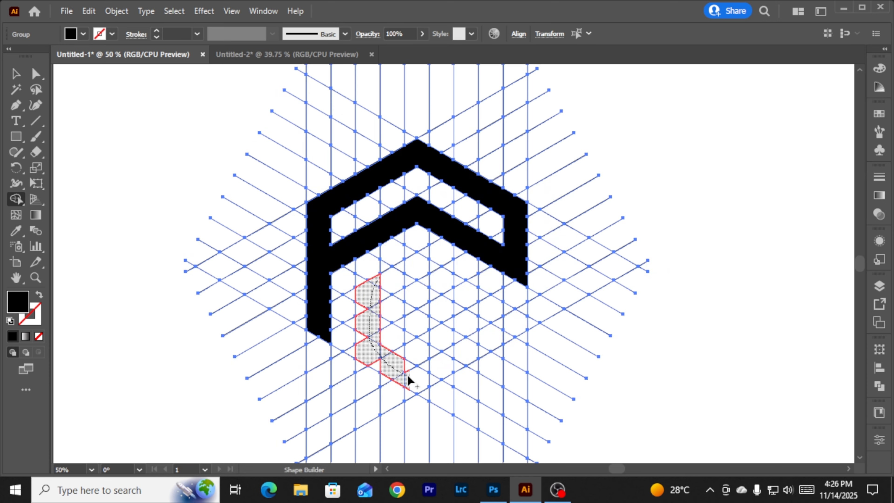
- Merge the grid cells beneath the chevron into a black hexagonal spiral, and deselect the artwork
{"action": "mouse_move", "coordinate": [407, 375]}
{"action": "left_mouse_down"}
{"action": "mouse_move", "coordinate": [429, 374]}
{"action": "mouse_move", "coordinate": [495, 338]}
{"action": "mouse_move", "coordinate": [523, 309]}
{"action": "mouse_move", "coordinate": [461, 363]}
{"action": "left_mouse_up"}
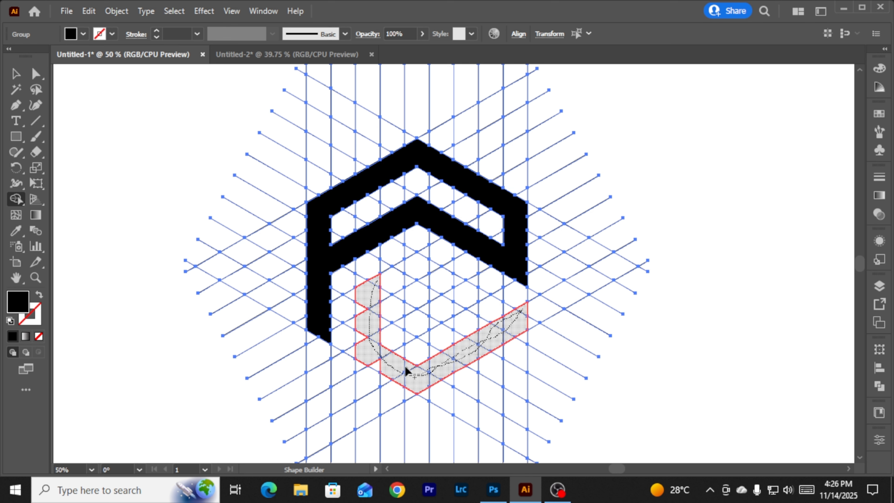
{"action": "mouse_move", "coordinate": [367, 296]}
{"action": "left_mouse_down"}
{"action": "mouse_move", "coordinate": [406, 272]}
{"action": "mouse_move", "coordinate": [465, 291]}
{"action": "mouse_move", "coordinate": [422, 320]}
{"action": "mouse_move", "coordinate": [411, 311]}
{"action": "mouse_move", "coordinate": [425, 277]}
{"action": "mouse_move", "coordinate": [452, 294]}
{"action": "mouse_move", "coordinate": [446, 313]}
{"action": "mouse_move", "coordinate": [485, 296]}
{"action": "left_mouse_up"}
{"action": "key", "text": "ctrl+z"}
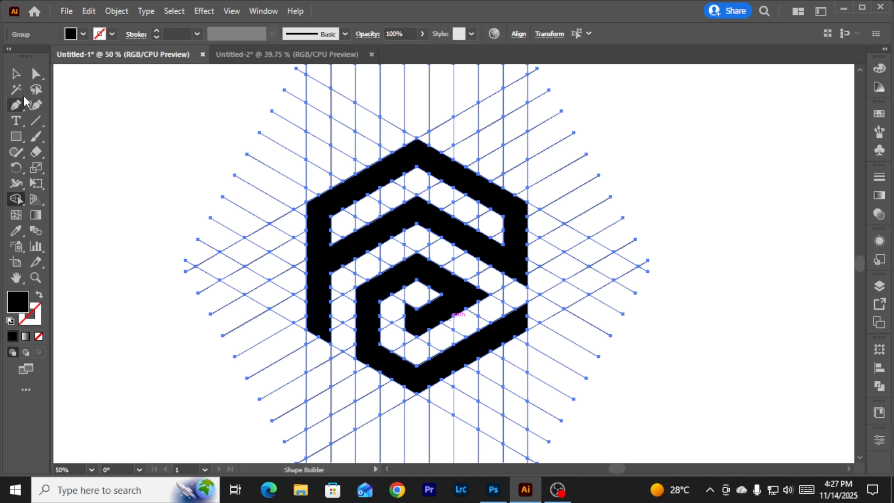
{"action": "left_click", "coordinate": [16, 74]}
{"action": "left_click", "coordinate": [148, 129]}
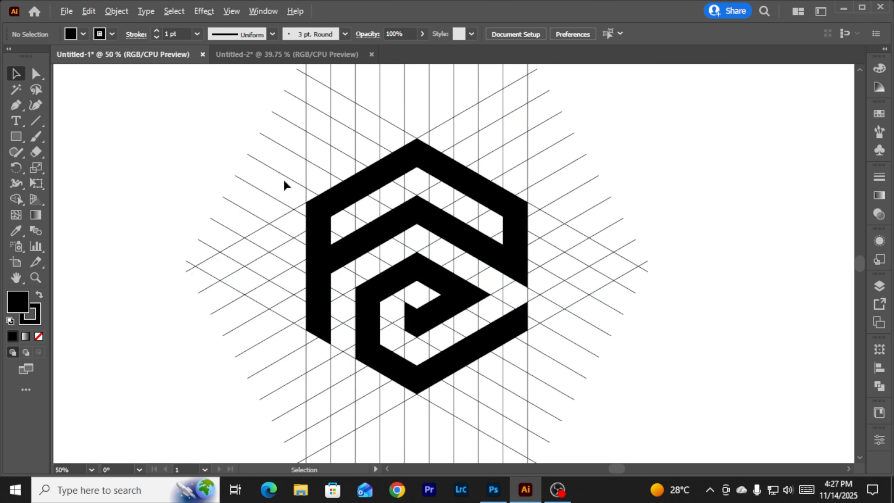
- Copy the whole logo with its grid, paste it in front, and move the duplicate off the artboard to the right
{"action": "scroll", "coordinate": [294, 180], "scroll_direction": "down", "scroll_amount": 1}
{"action": "left_click_drag", "start_coordinate": [500, 273], "coordinate": [558, 281]}
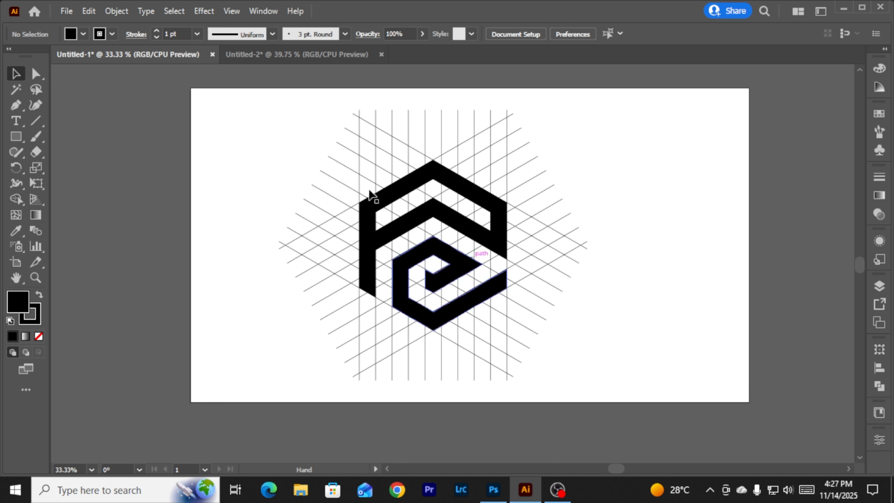
{"action": "scroll", "coordinate": [371, 214], "scroll_direction": "down", "scroll_amount": 1}
{"action": "left_click_drag", "start_coordinate": [294, 145], "coordinate": [520, 303]}
{"action": "left_click", "coordinate": [88, 12]}
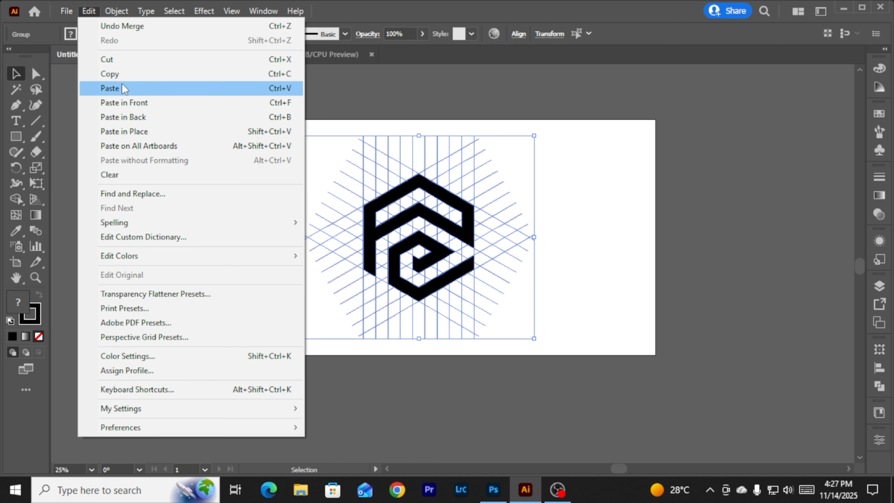
{"action": "left_click", "coordinate": [119, 74]}
{"action": "left_click", "coordinate": [88, 11]}
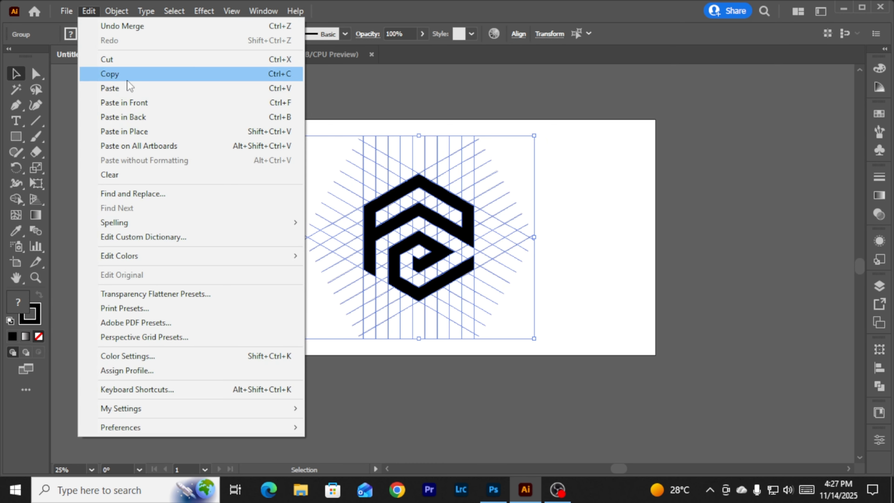
{"action": "left_click", "coordinate": [139, 106]}
{"action": "left_click_drag", "start_coordinate": [433, 197], "coordinate": [752, 203]}
{"action": "left_click", "coordinate": [549, 208]}
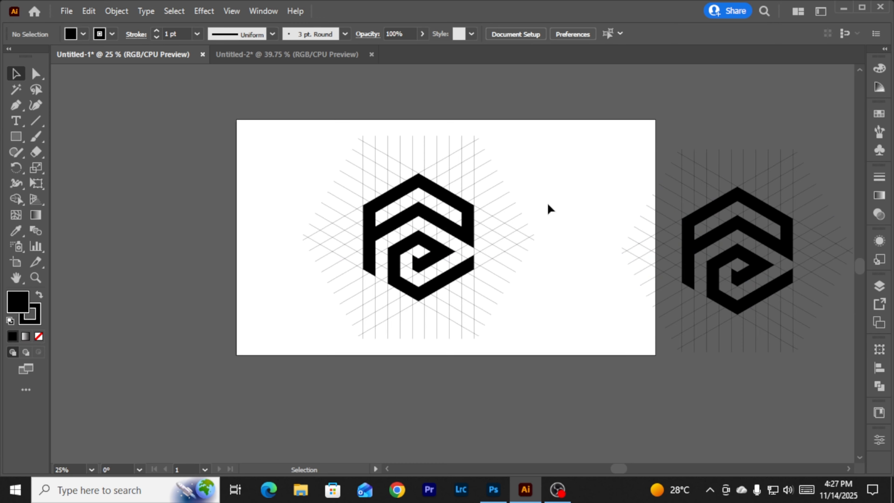
{"action": "scroll", "coordinate": [461, 206], "scroll_direction": "up", "scroll_amount": 1}
{"action": "scroll", "coordinate": [461, 212], "scroll_direction": "up", "scroll_amount": 1}
{"action": "scroll", "coordinate": [473, 219], "scroll_direction": "down", "scroll_amount": 1}
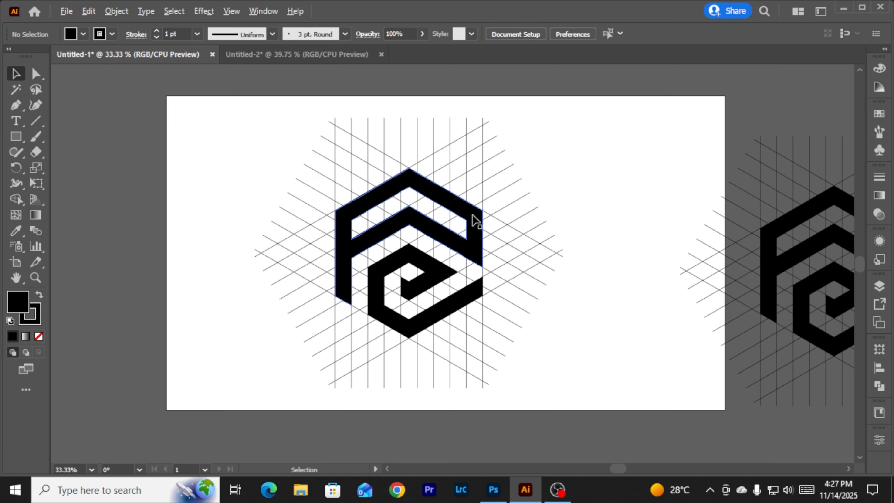
{"action": "scroll", "coordinate": [274, 167], "scroll_direction": "up", "scroll_amount": 1}
{"action": "scroll", "coordinate": [249, 149], "scroll_direction": "down", "scroll_amount": 1}
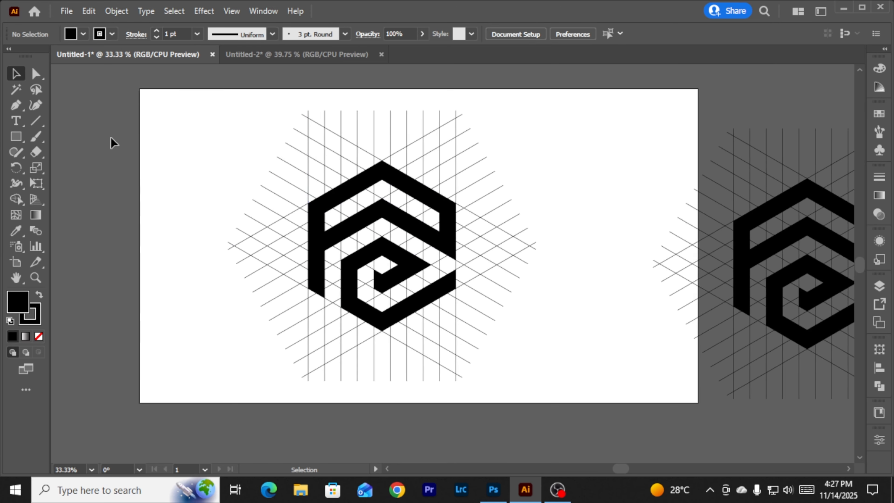
{"action": "left_click", "coordinate": [16, 91]}
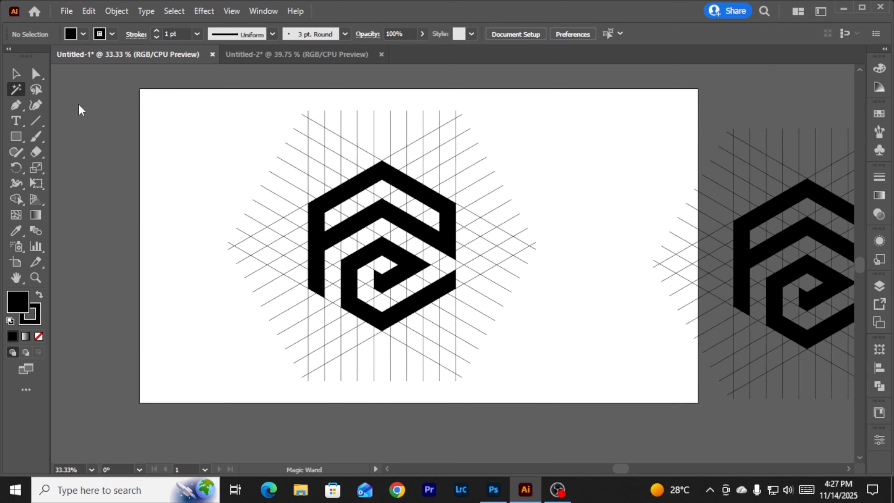
{"action": "left_click", "coordinate": [341, 142]}
{"action": "left_click", "coordinate": [16, 73]}
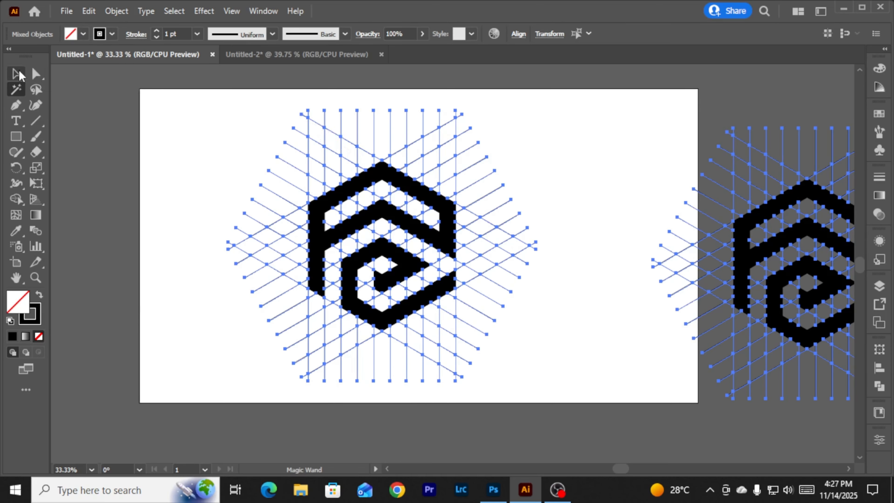
{"action": "left_click", "coordinate": [171, 103]}
{"action": "left_click", "coordinate": [372, 183]}
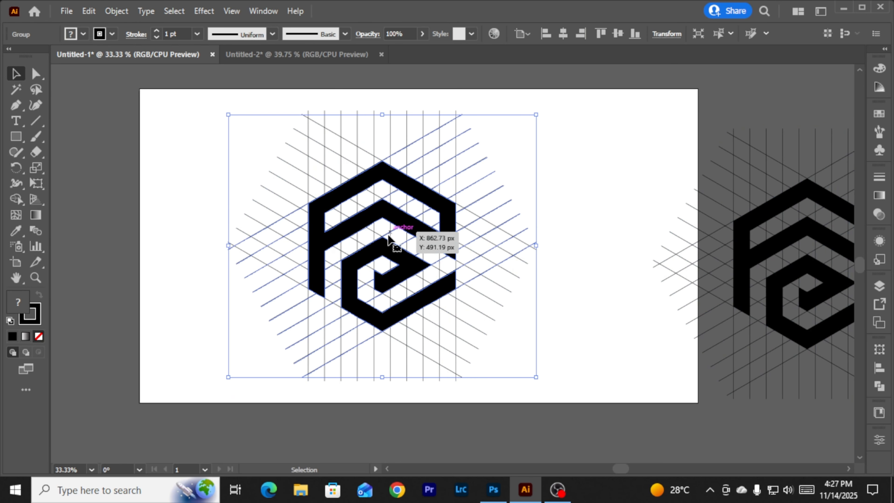
{"action": "left_click", "coordinate": [244, 162]}
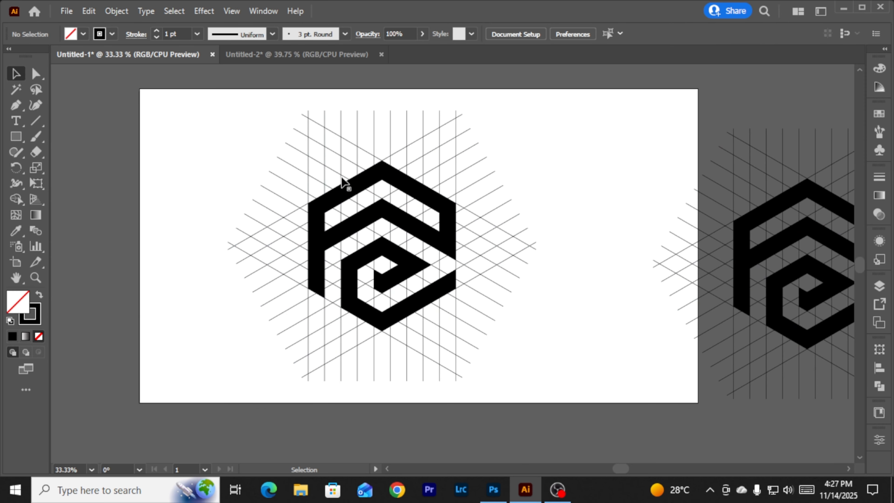
- Ungroup the group on the artboard that holds the logo shapes and grid lines, and deselect everything
{"action": "left_click", "coordinate": [350, 190]}
{"action": "right_click", "coordinate": [361, 223]}
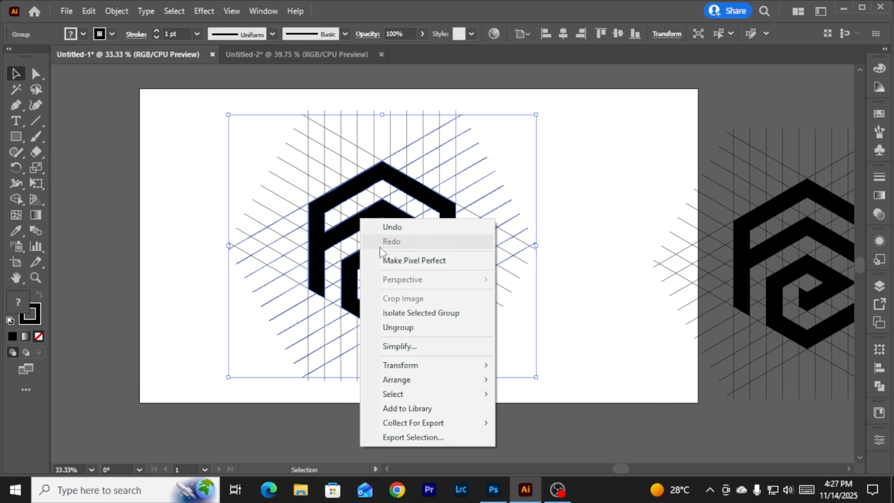
{"action": "left_click", "coordinate": [388, 327]}
{"action": "left_click", "coordinate": [510, 337]}
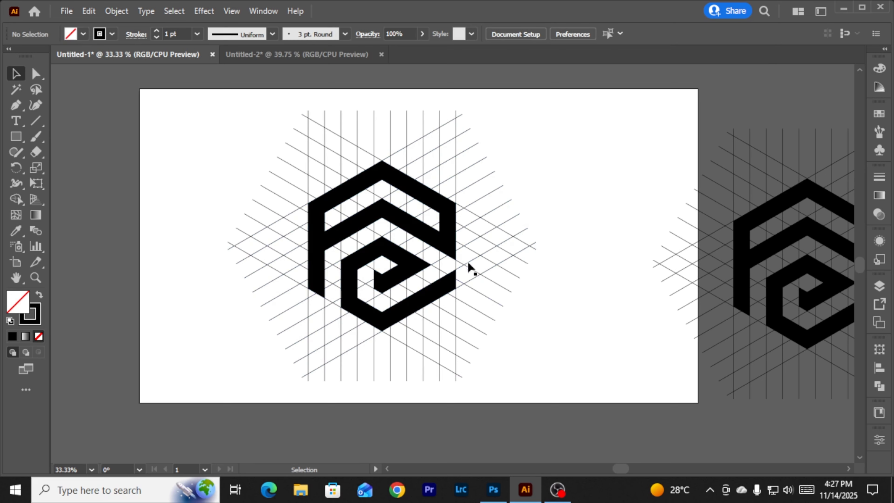
- Select the upper black shape and the spiral together and cut them from the grid on the artboard
{"action": "left_click", "coordinate": [447, 243]}
{"action": "left_click", "coordinate": [383, 282], "text": "shift"}
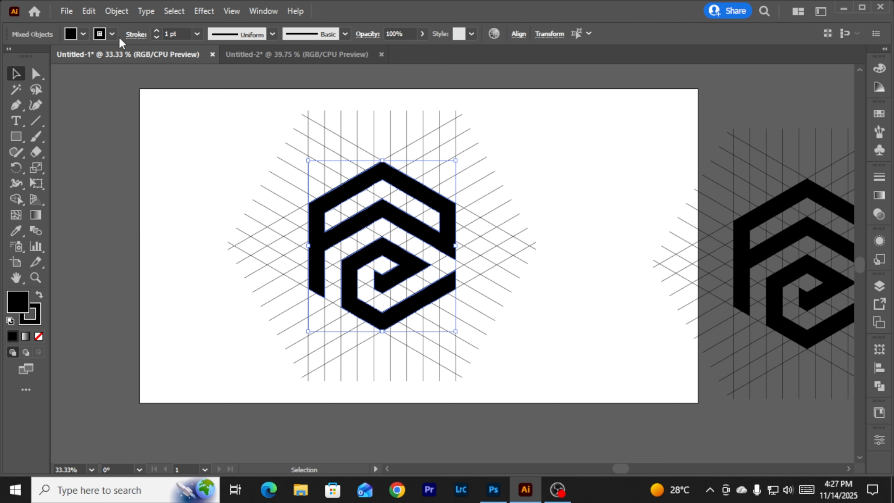
{"action": "left_click", "coordinate": [89, 11]}
{"action": "left_click", "coordinate": [105, 69]}
{"action": "left_click", "coordinate": [88, 11]}
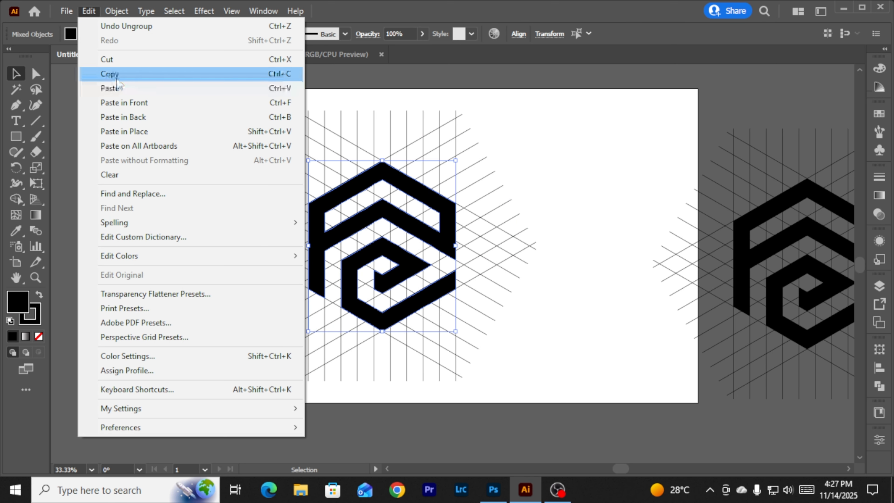
{"action": "left_click", "coordinate": [119, 62]}
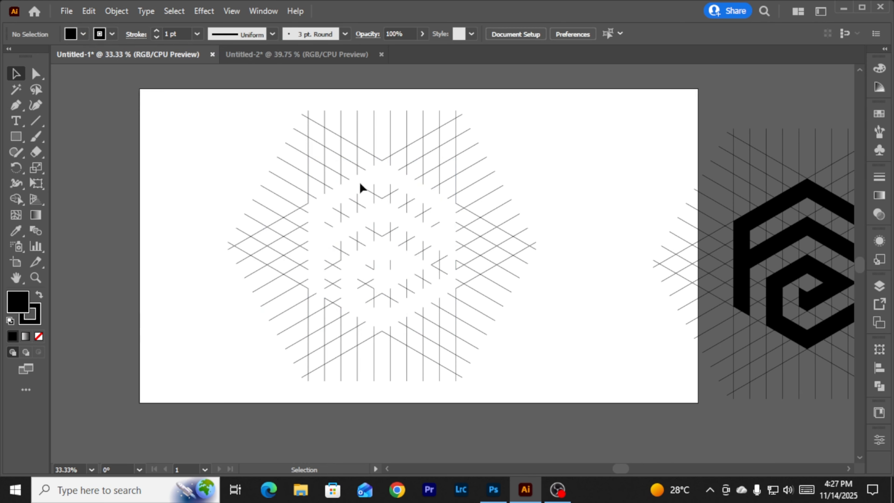
- Delete the leftover grid lines on the artboard and paste the two cut logo shapes in front
{"action": "left_click_drag", "start_coordinate": [205, 109], "coordinate": [550, 402]}
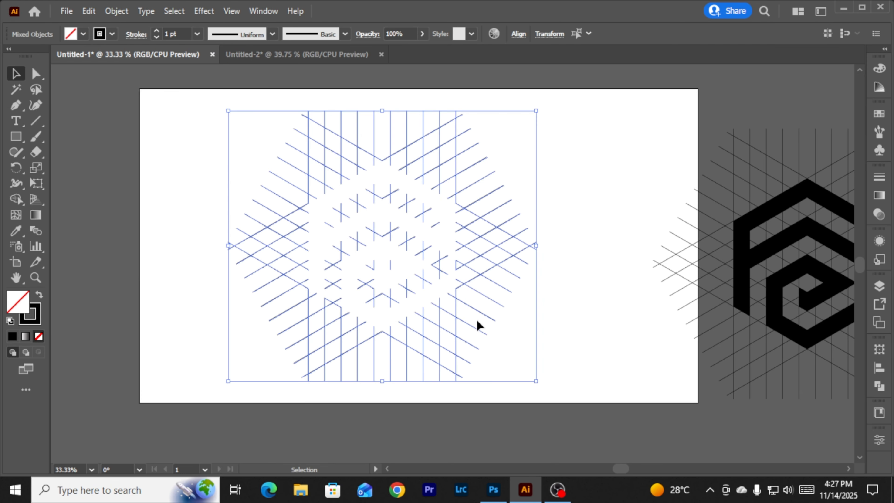
{"action": "key", "text": "Delete"}
{"action": "left_click", "coordinate": [88, 11]}
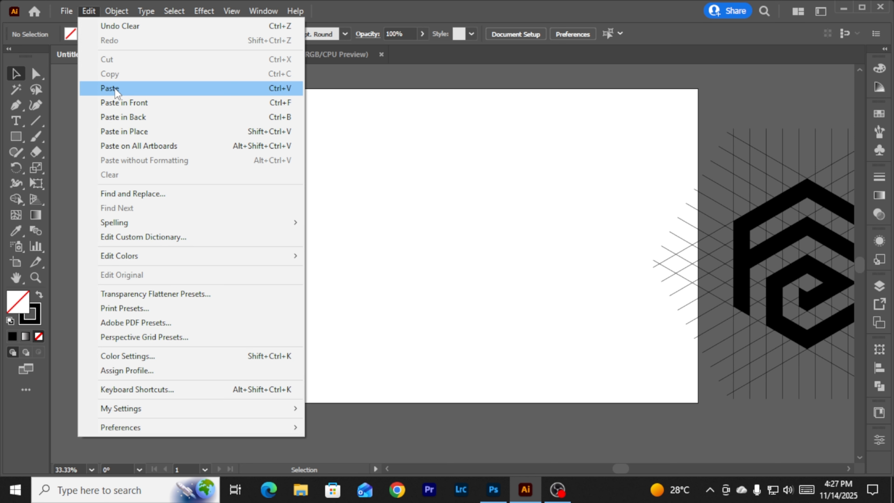
{"action": "left_click", "coordinate": [119, 97]}
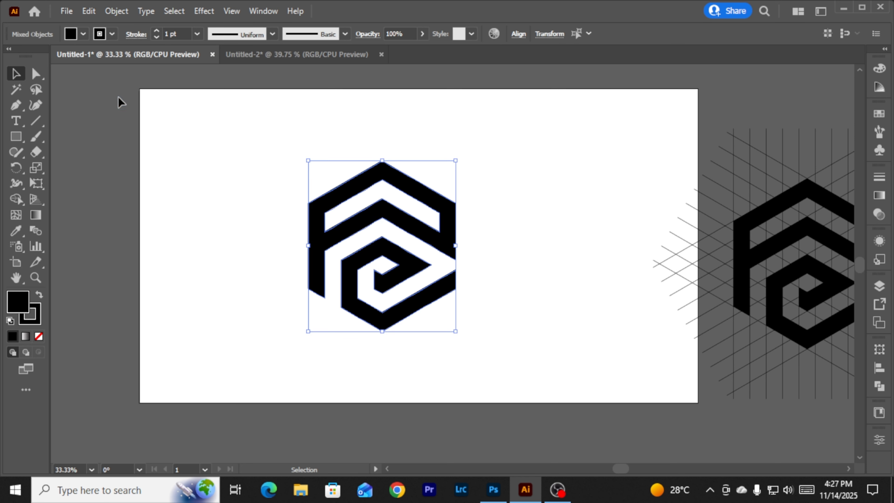
{"action": "left_click", "coordinate": [290, 217]}
- Select both logo shapes on the artboard and set their stroke weight to 9 pt
{"action": "left_click_drag", "start_coordinate": [246, 165], "coordinate": [480, 331]}
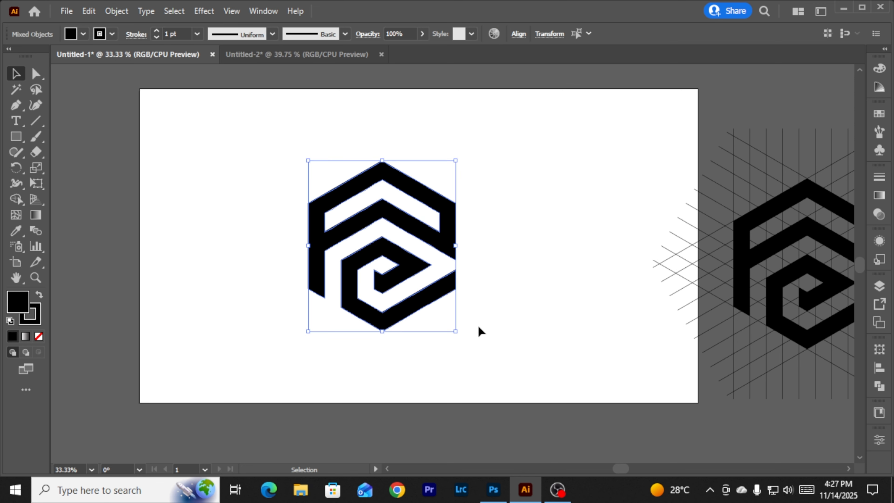
{"action": "left_click", "coordinate": [183, 34]}
{"action": "scroll", "coordinate": [187, 35], "scroll_direction": "up", "scroll_amount": 4}
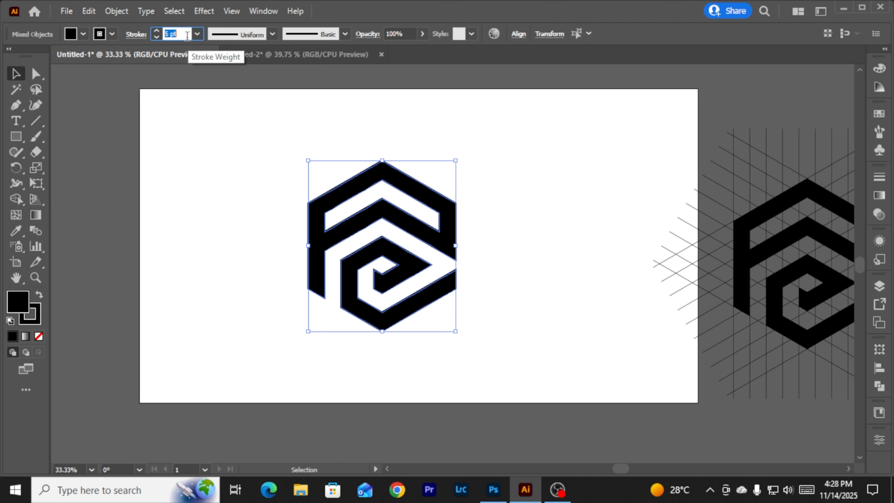
{"action": "scroll", "coordinate": [187, 35], "scroll_direction": "up", "scroll_amount": 4}
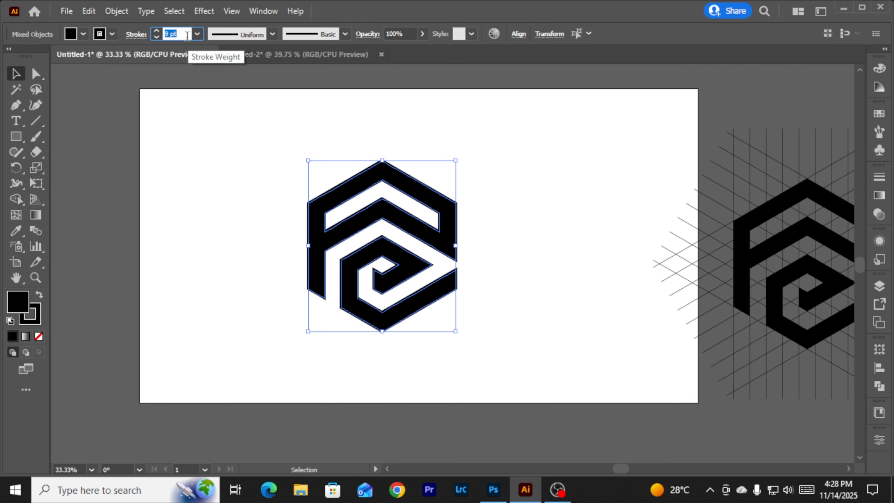
- Expand the fill and stroke of the logo shapes and unite them with Pathfinder, leaving nothing selected
{"action": "left_click", "coordinate": [117, 11]}
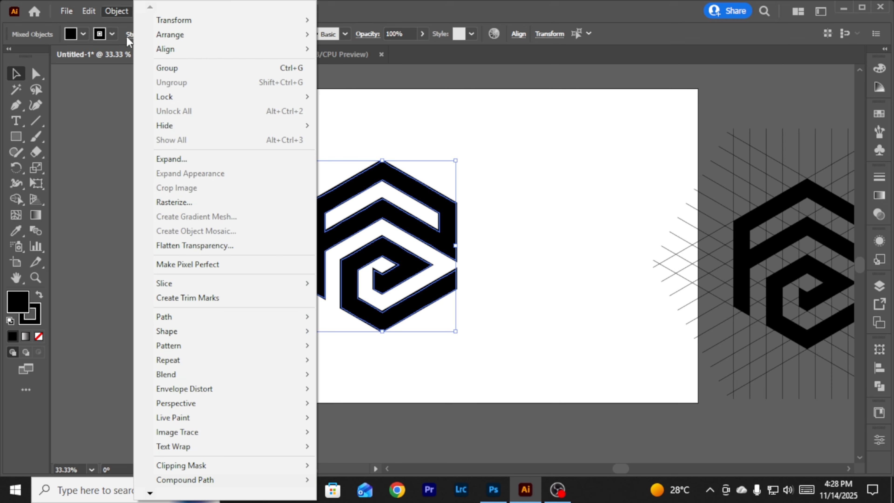
{"action": "left_click", "coordinate": [169, 158]}
{"action": "left_click", "coordinate": [434, 320]}
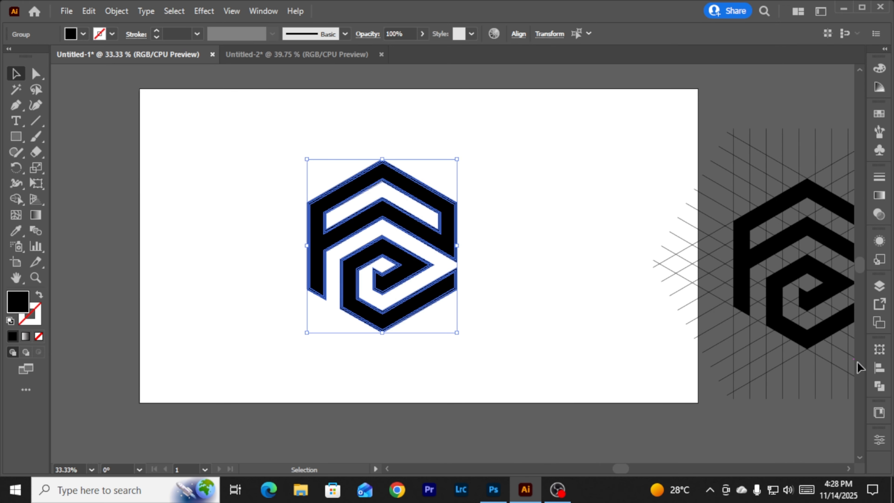
{"action": "left_click", "coordinate": [879, 386]}
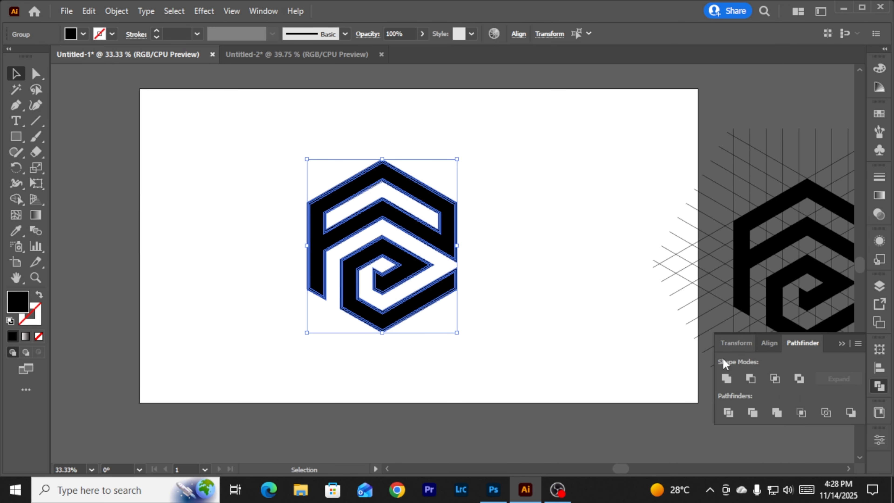
{"action": "left_click", "coordinate": [727, 378]}
{"action": "left_click", "coordinate": [841, 343]}
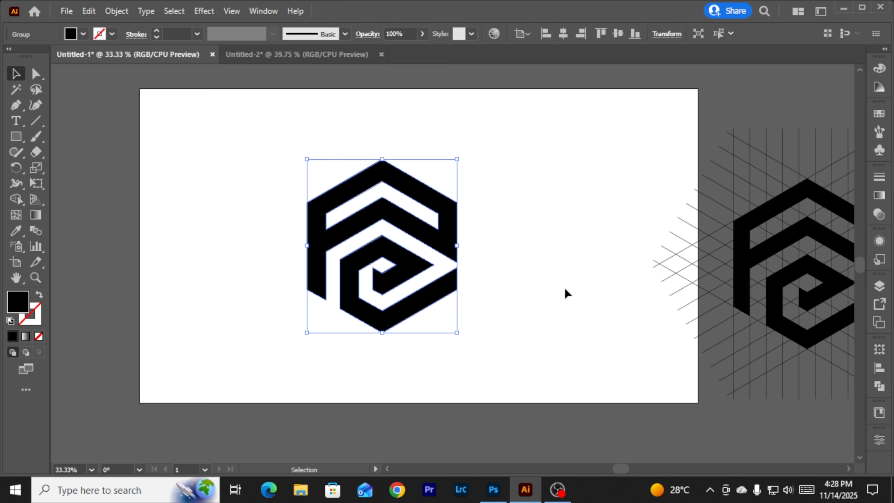
{"action": "left_click", "coordinate": [565, 293]}
- Scale the united logo up proportionally from its centre and deselect it
{"action": "left_click_drag", "start_coordinate": [254, 159], "coordinate": [482, 303]}
{"action": "left_click_drag", "start_coordinate": [457, 247], "coordinate": [467, 248]}
{"action": "key", "text": "a"}
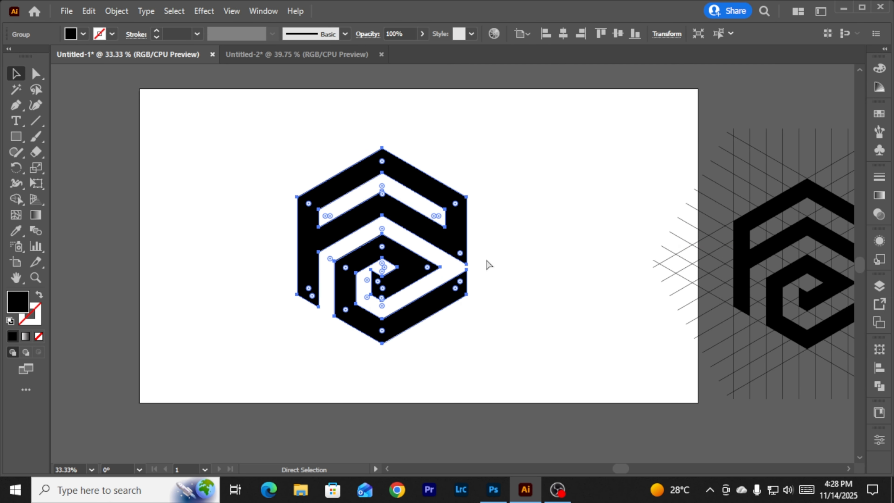
{"action": "scroll", "coordinate": [486, 262], "scroll_direction": "up", "scroll_amount": 1}
{"action": "key", "text": "v"}
{"action": "left_click", "coordinate": [193, 241]}
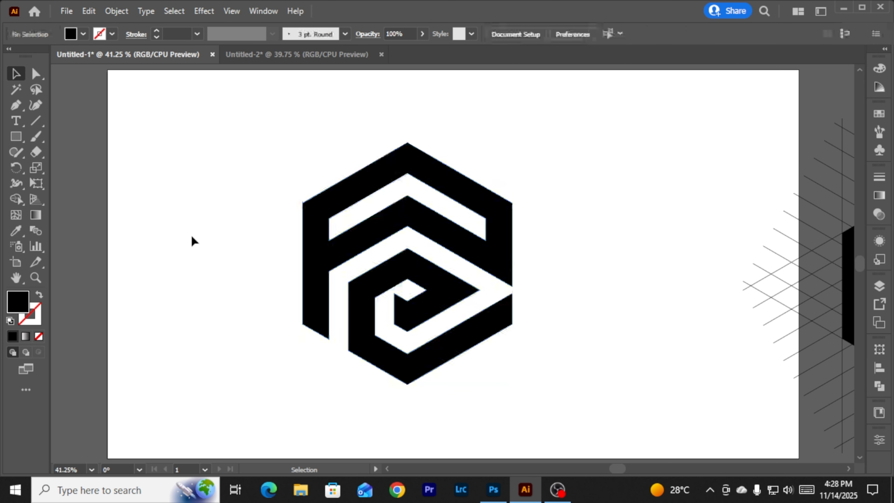
- Scale the logo down slightly and move it a little up and to the right on the artboard
{"action": "left_click_drag", "start_coordinate": [204, 174], "coordinate": [484, 331]}
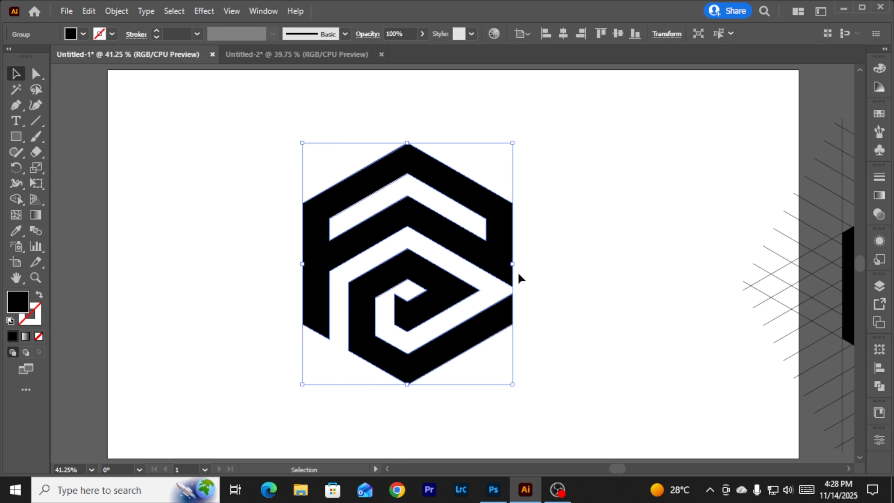
{"action": "left_click_drag", "start_coordinate": [513, 263], "coordinate": [502, 247]}
{"action": "left_click", "coordinate": [555, 274]}
{"action": "left_click", "coordinate": [556, 259]}
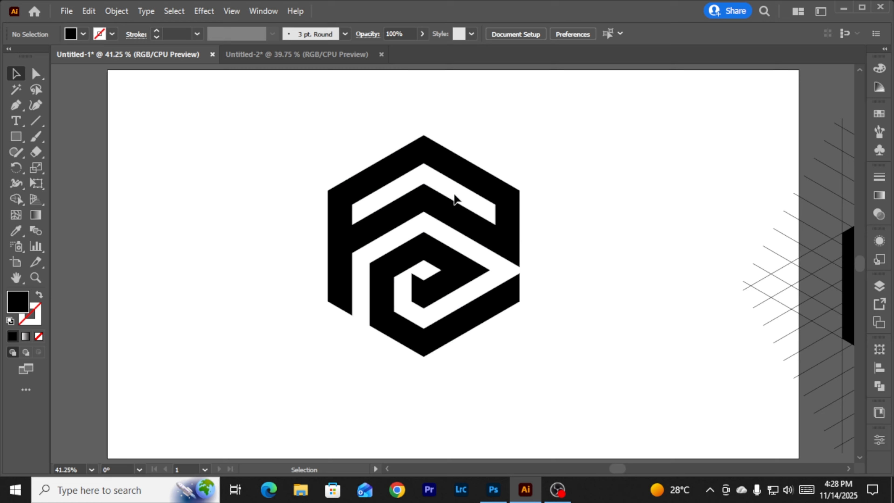
- Bring the QUICK LOGO text from the Untitled-2 document into Untitled-1 and place it beneath the logo
{"action": "left_click", "coordinate": [269, 57]}
{"action": "left_click_drag", "start_coordinate": [303, 180], "coordinate": [389, 219]}
{"action": "left_click_drag", "start_coordinate": [461, 243], "coordinate": [478, 399]}
{"action": "left_click", "coordinate": [540, 348]}
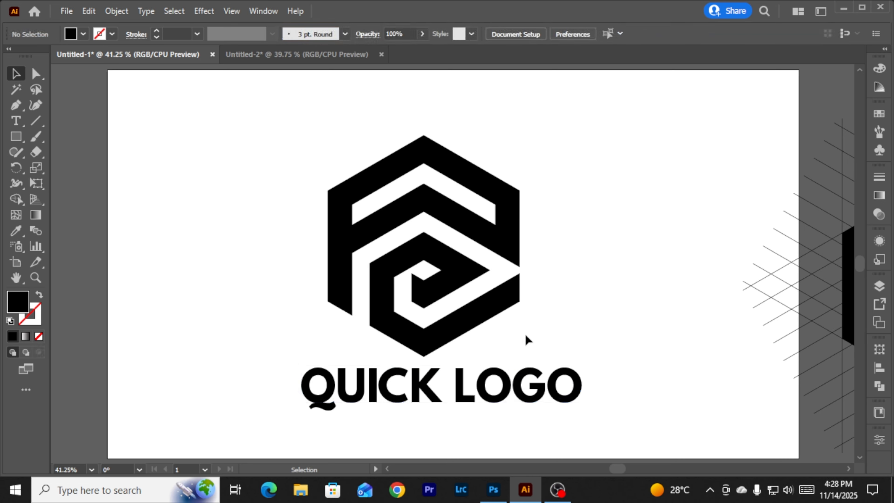
- Move the duplicate logo with its grid farther away from the artboard's right edge and deselect it
{"action": "scroll", "coordinate": [461, 301], "scroll_direction": "down", "scroll_amount": 2}
{"action": "left_click_drag", "start_coordinate": [540, 327], "coordinate": [411, 267]}
{"action": "left_click_drag", "start_coordinate": [478, 163], "coordinate": [665, 356]}
{"action": "left_click_drag", "start_coordinate": [580, 243], "coordinate": [647, 239]}
{"action": "left_click", "coordinate": [478, 271]}
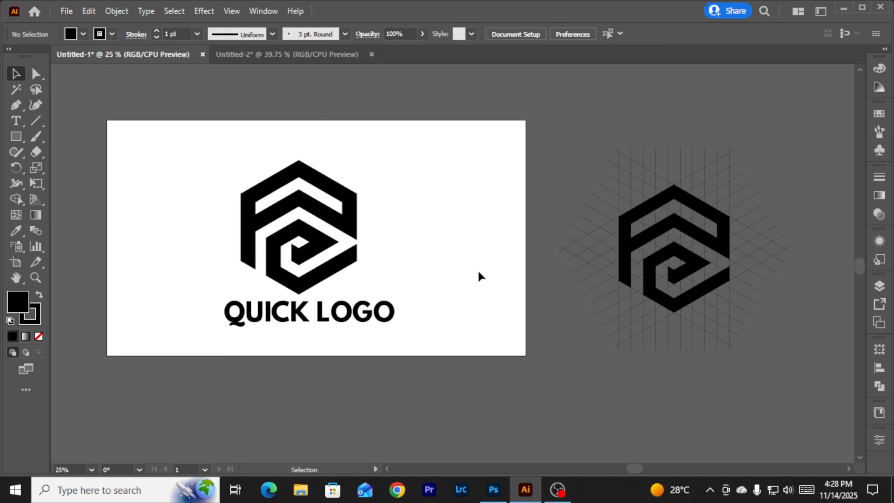
- Shrink the logo slightly and raise it on the artboard, and move the QUICK LOGO text up beneath it
{"action": "key", "text": "ctrl+0"}
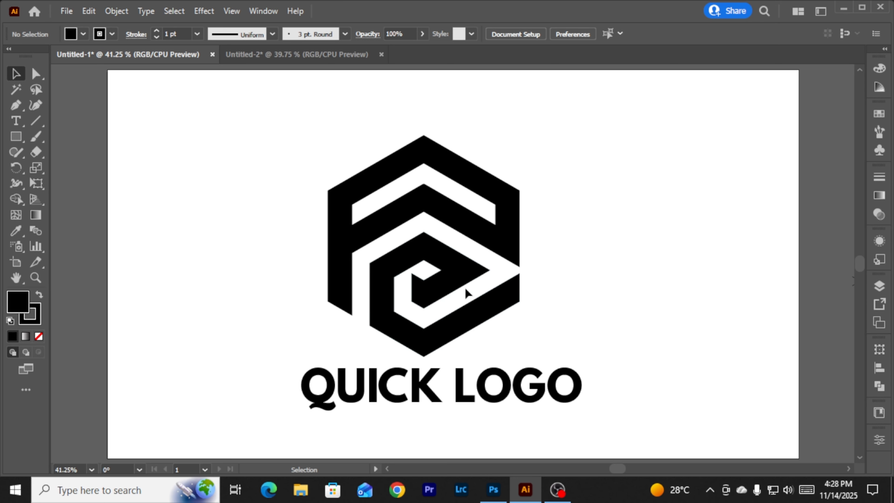
{"action": "left_click", "coordinate": [487, 242]}
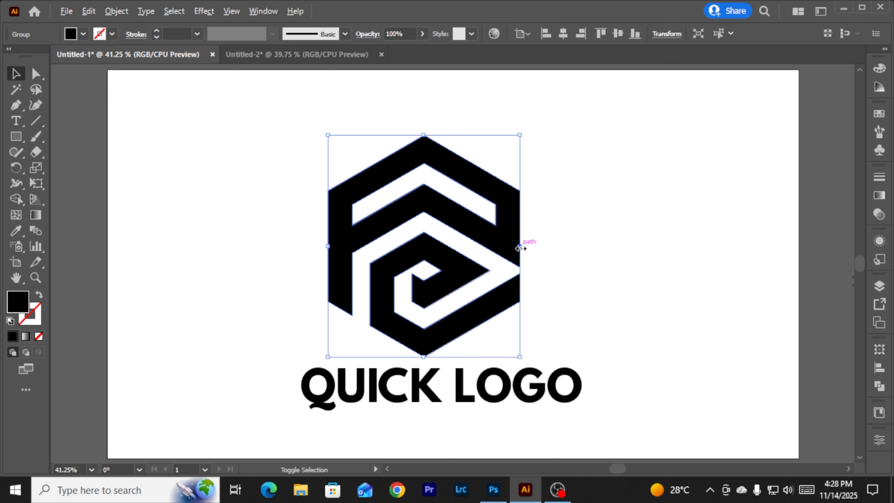
{"action": "left_click_drag", "start_coordinate": [519, 248], "coordinate": [507, 227]}
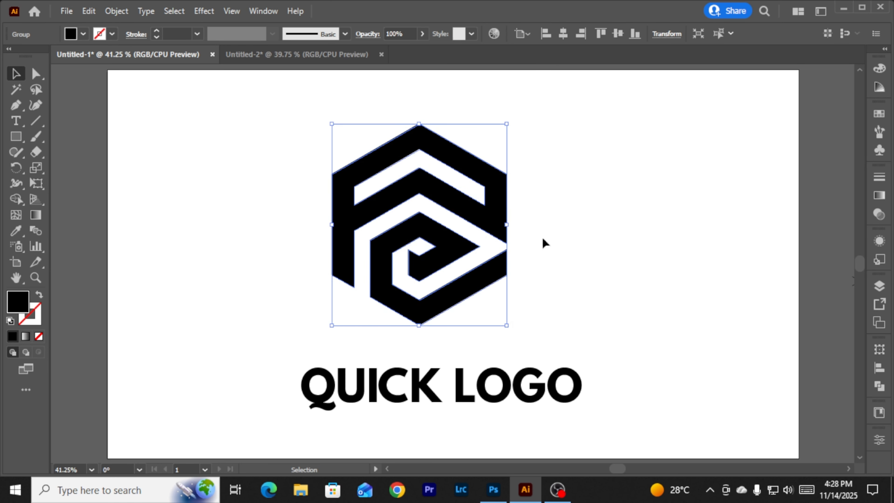
{"action": "left_click", "coordinate": [543, 241]}
{"action": "left_click_drag", "start_coordinate": [542, 372], "coordinate": [535, 349]}
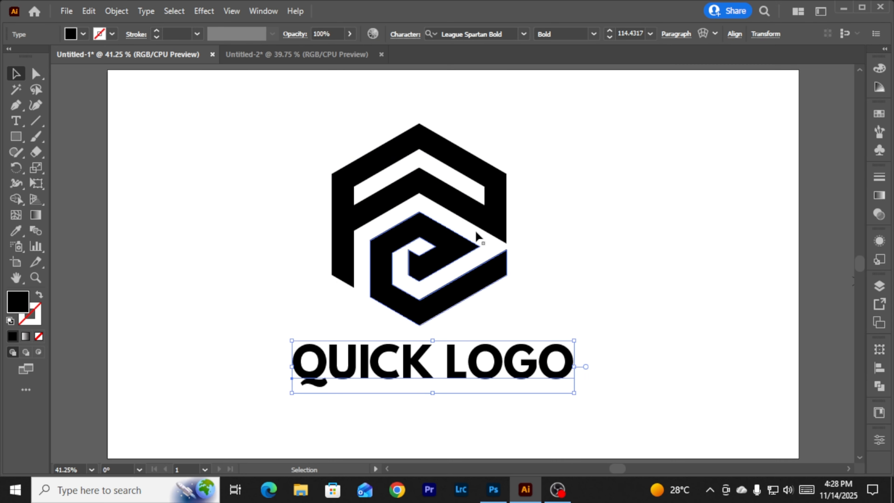
- Center the logo horizontally and vertically on the artboard and deselect it
{"action": "left_click", "coordinate": [496, 183]}
{"action": "left_click", "coordinate": [563, 34]}
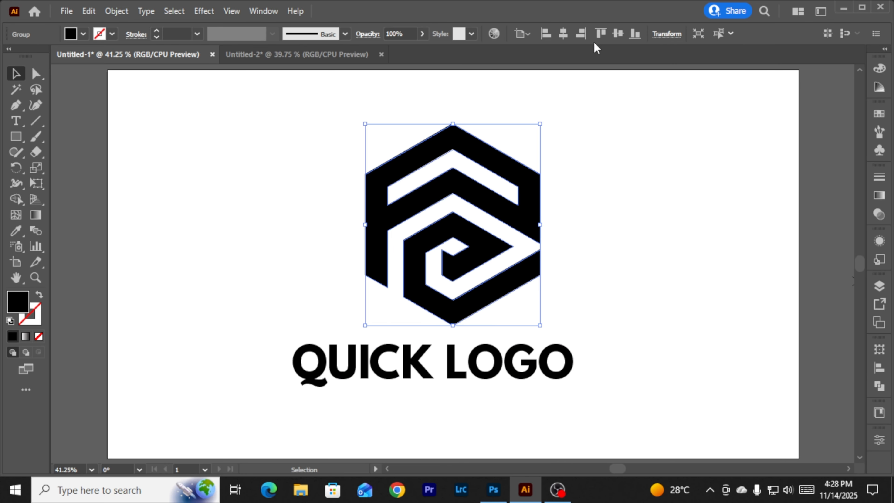
{"action": "left_click", "coordinate": [619, 34]}
{"action": "left_click", "coordinate": [624, 169]}
- Move the QUICK LOGO text directly below the centred logo and nudge it slightly to the right
{"action": "left_click_drag", "start_coordinate": [548, 367], "coordinate": [577, 397]}
{"action": "left_click", "coordinate": [596, 339]}
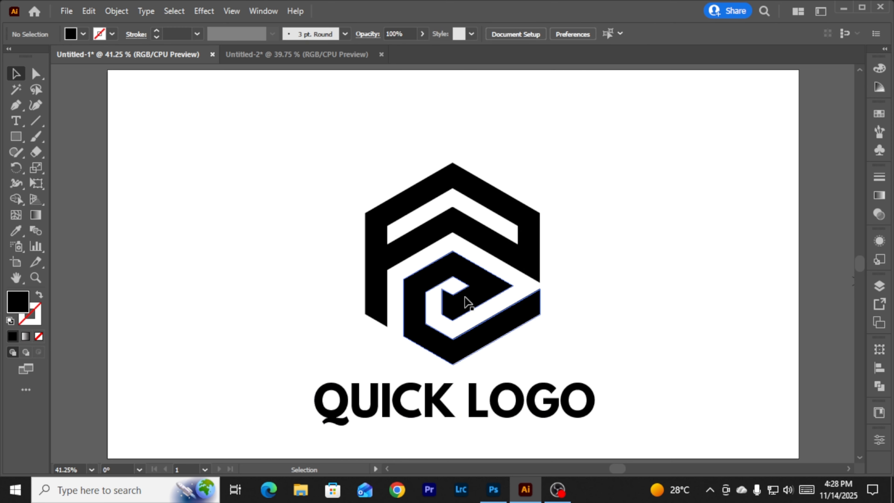
{"action": "left_click_drag", "start_coordinate": [512, 393], "coordinate": [520, 393]}
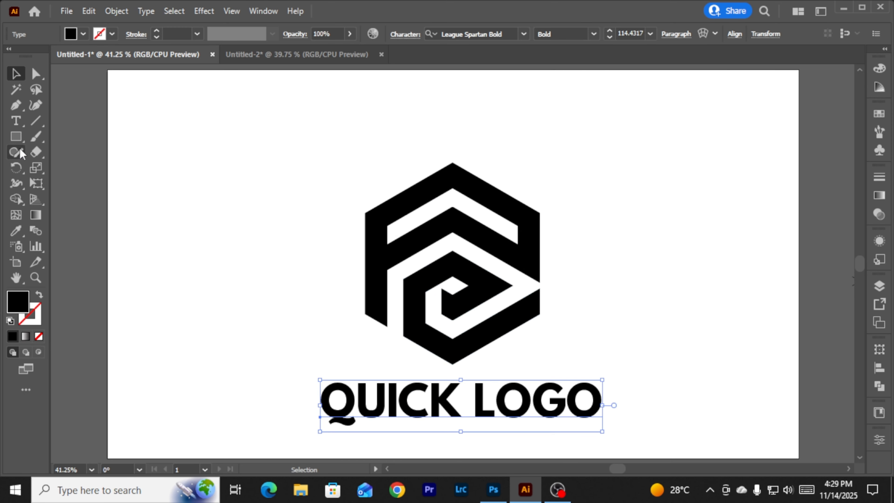
- Draw a black rectangle without a stroke that covers the whole artboard
{"action": "left_click_drag", "start_coordinate": [15, 136], "coordinate": [92, 138]}
{"action": "left_click_drag", "start_coordinate": [106, 70], "coordinate": [798, 457]}
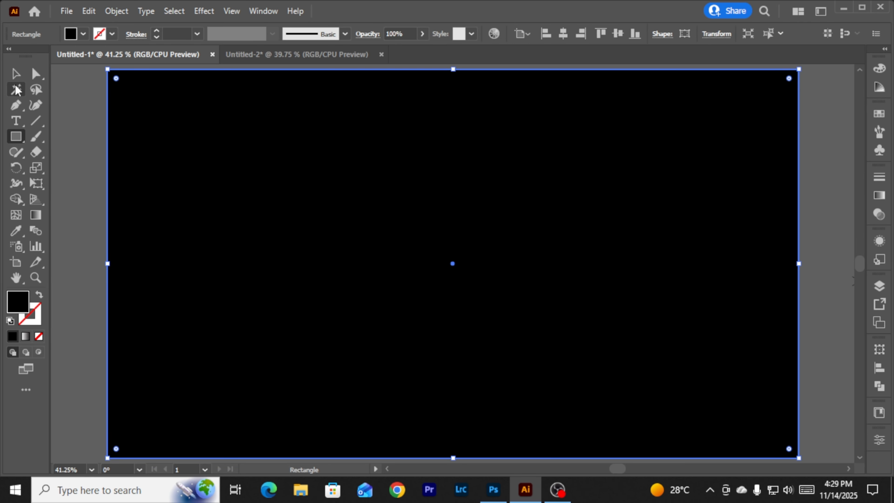
- Send the black background rectangle behind the logo and the QUICK LOGO text
{"action": "left_click", "coordinate": [16, 74]}
{"action": "right_click", "coordinate": [168, 87]}
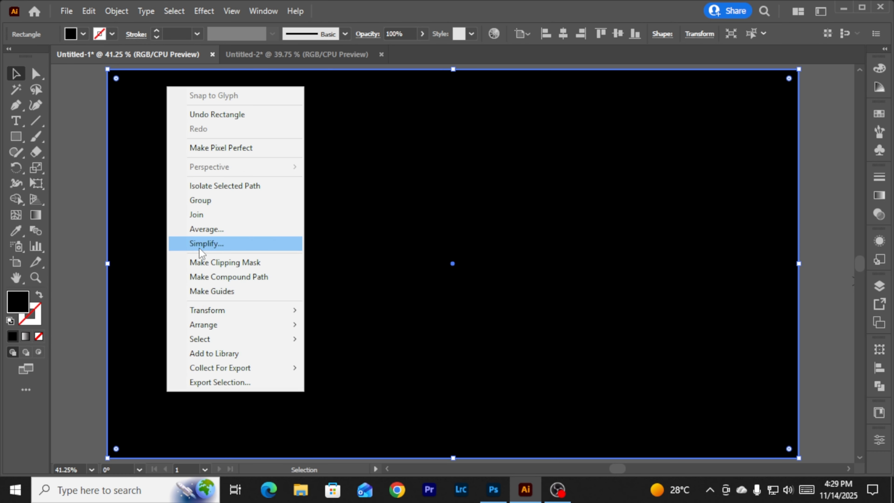
{"action": "mouse_move", "coordinate": [245, 324]}
{"action": "left_click", "coordinate": [327, 369]}
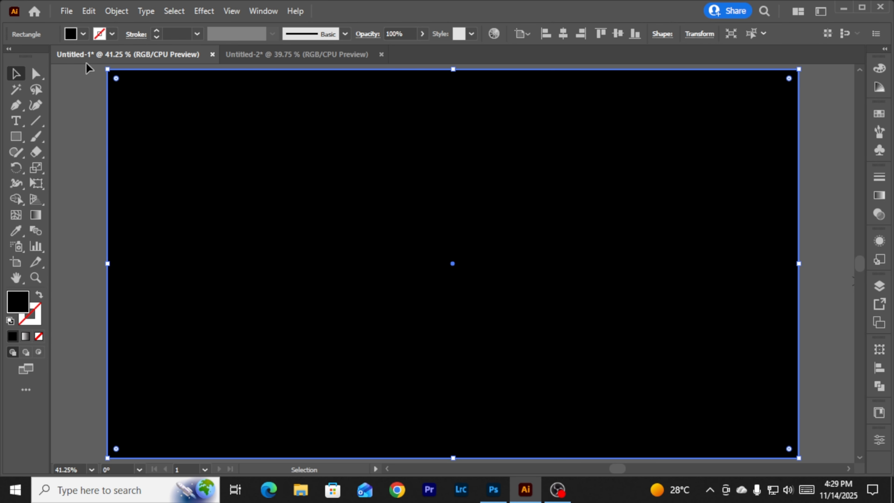
- Change the background rectangle's fill to the dark gray swatch, then deselect it
{"action": "left_click", "coordinate": [83, 34]}
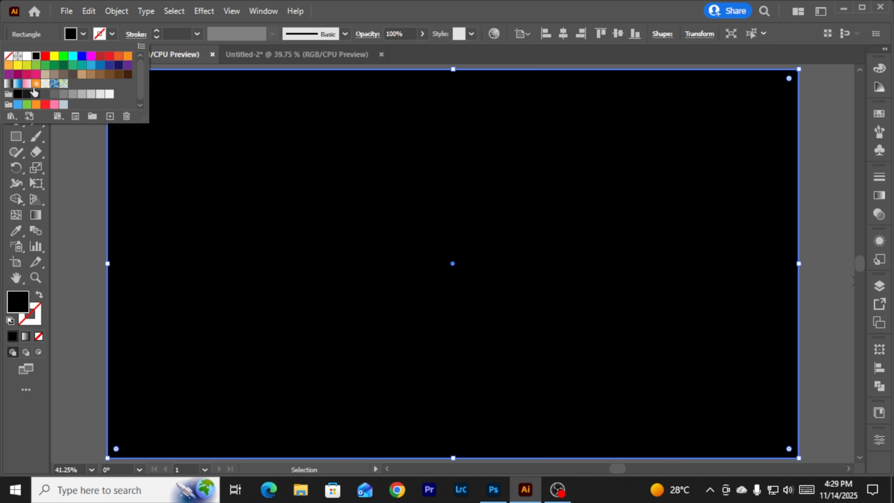
{"action": "left_click", "coordinate": [36, 95]}
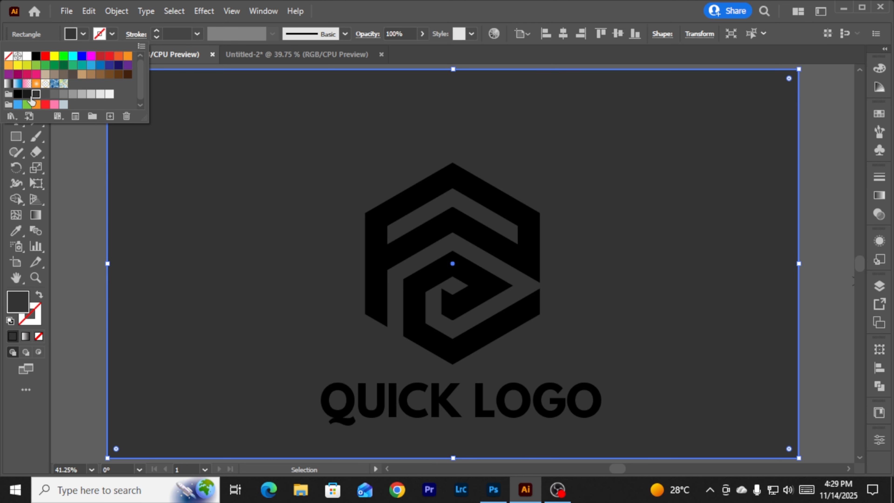
{"action": "left_click", "coordinate": [45, 94]}
{"action": "left_click", "coordinate": [36, 94]}
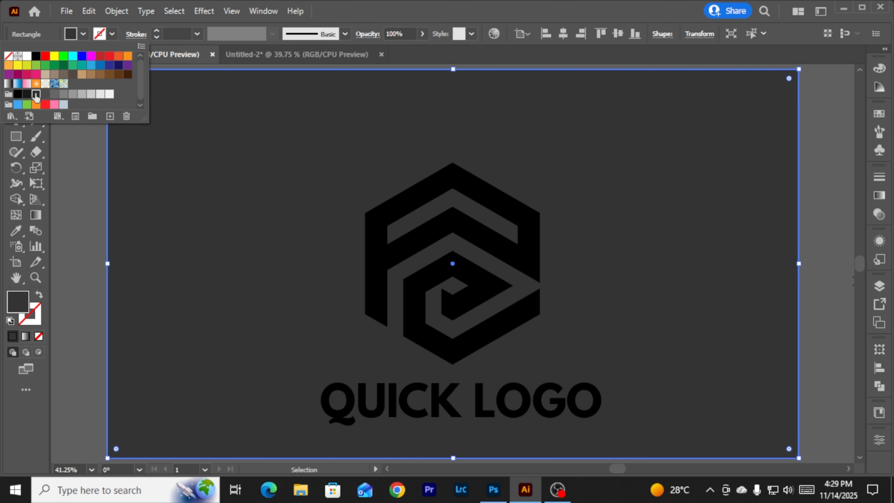
{"action": "left_click", "coordinate": [73, 167]}
{"action": "left_click", "coordinate": [98, 153]}
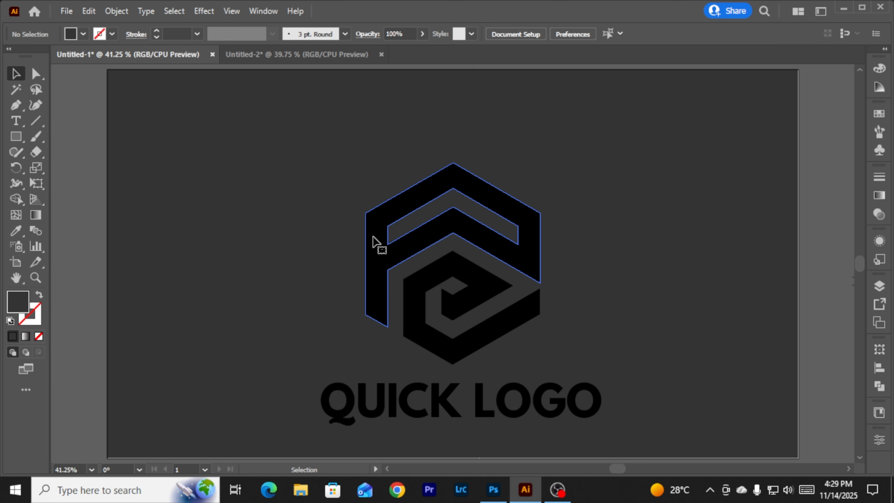
- Recolor the hexagonal logo and the QUICK LOGO text with a white fill and deselect them
{"action": "left_click", "coordinate": [375, 243]}
{"action": "left_click", "coordinate": [393, 387], "text": "shift"}
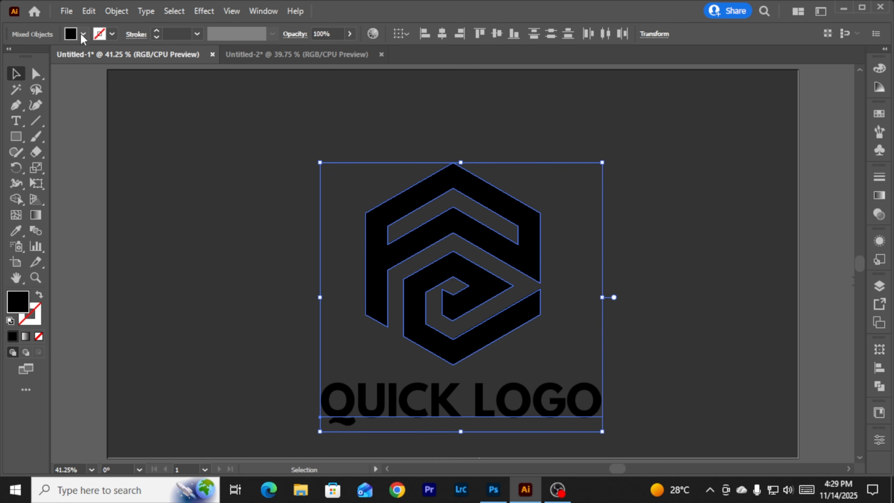
{"action": "left_click", "coordinate": [83, 33]}
{"action": "left_click", "coordinate": [27, 55]}
{"action": "left_click", "coordinate": [71, 147]}
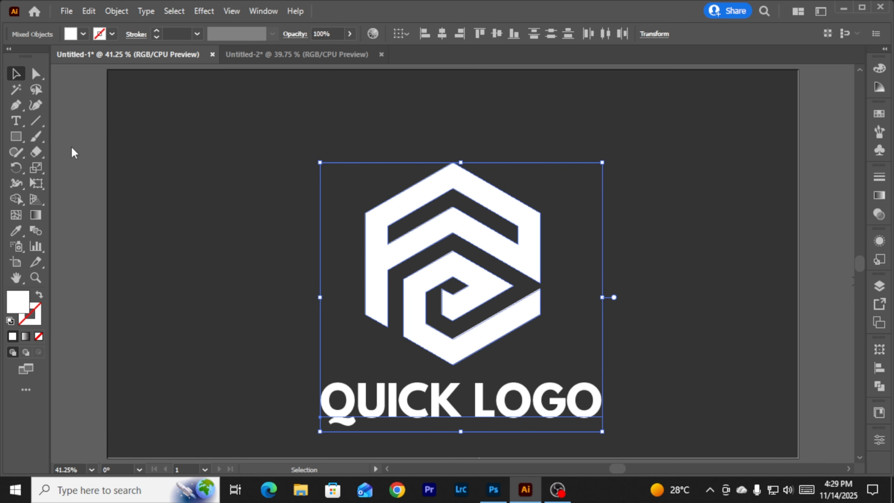
{"action": "left_click", "coordinate": [71, 147]}
- Move the logo and the QUICK LOGO text up together so they sit mid-height on the background, and deselect them
{"action": "left_click", "coordinate": [400, 321]}
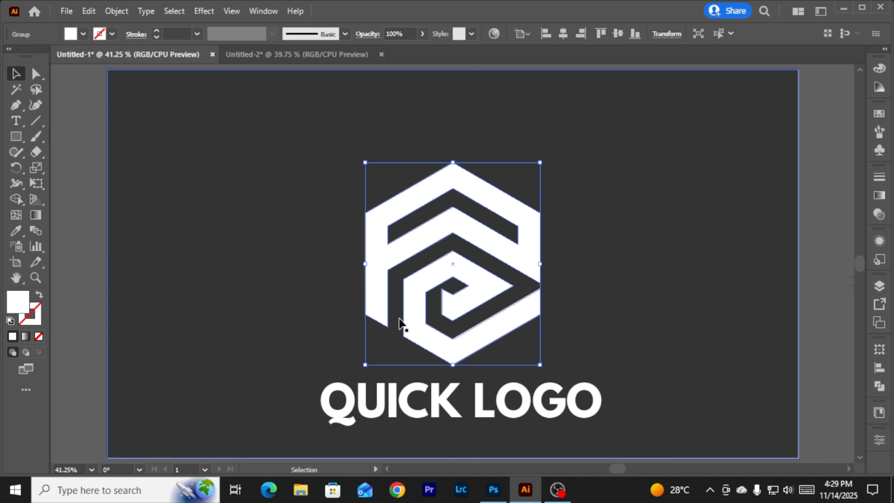
{"action": "left_click", "coordinate": [405, 399], "text": "shift"}
{"action": "left_click_drag", "start_coordinate": [436, 278], "coordinate": [465, 235]}
{"action": "left_click", "coordinate": [88, 126]}
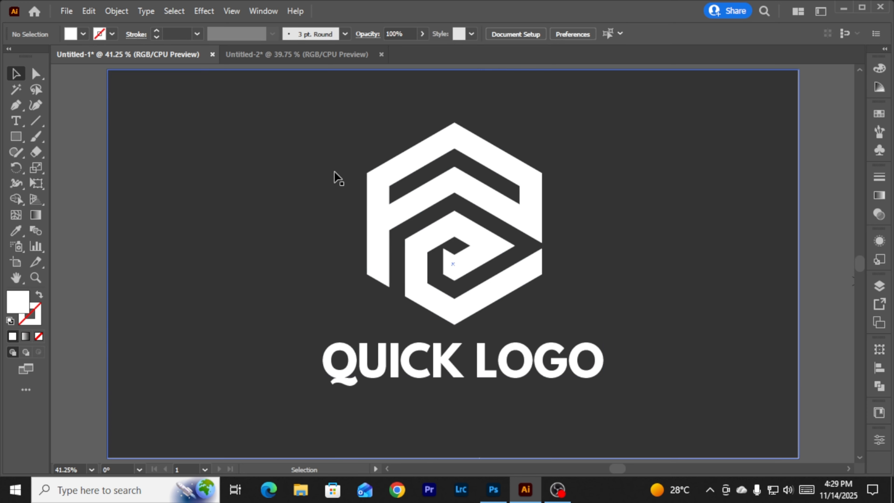